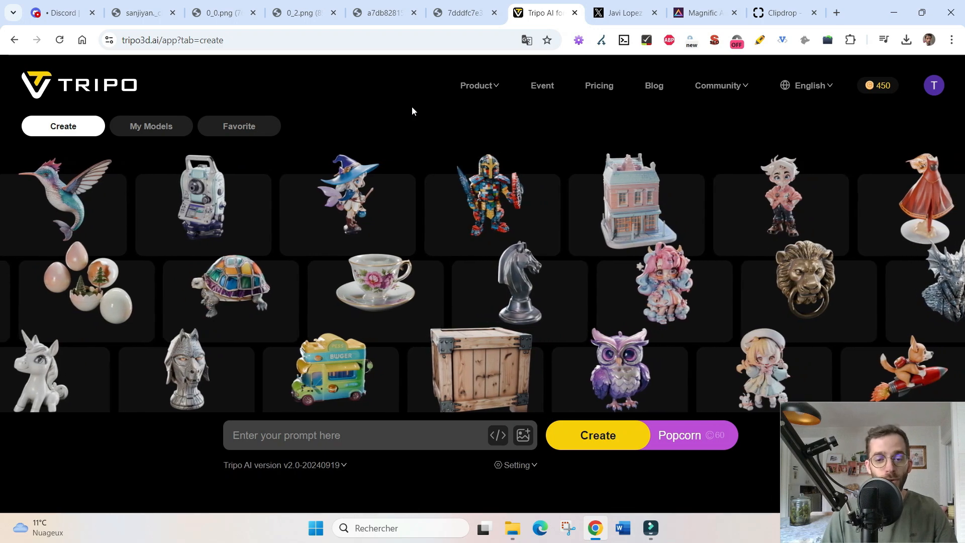
# Step: Inspect the lion door knocker example model and its source image, then return to the gallery
pyautogui.click(774, 284)
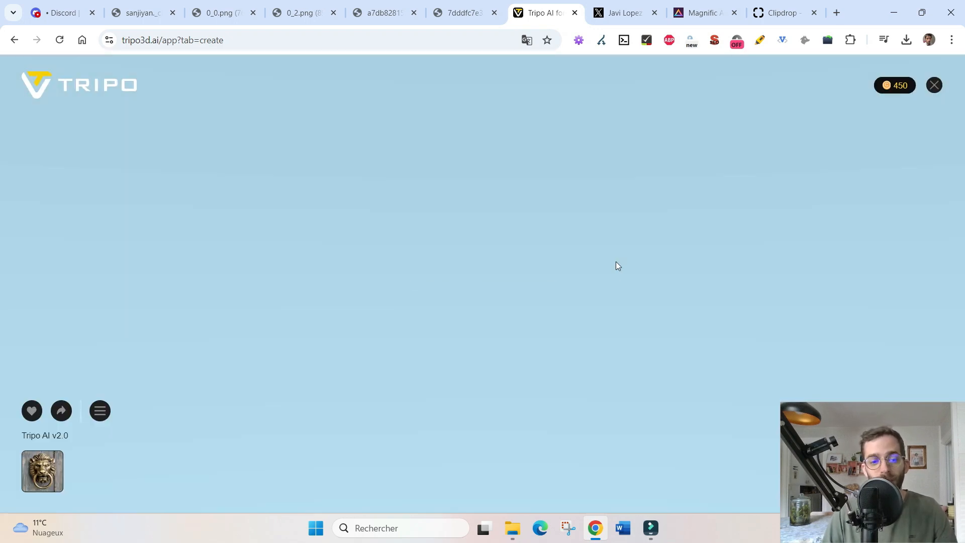
pyautogui.click(44, 472)
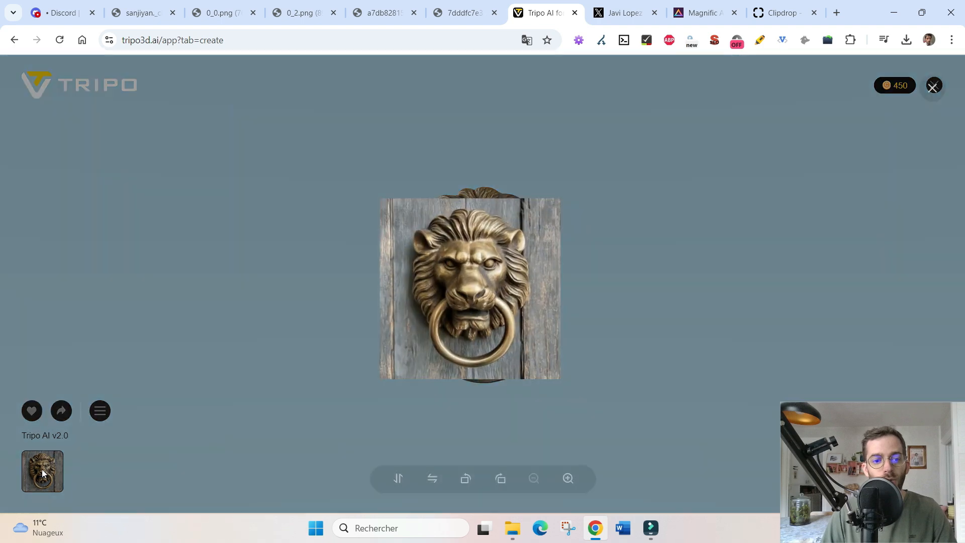
pyautogui.click(932, 87)
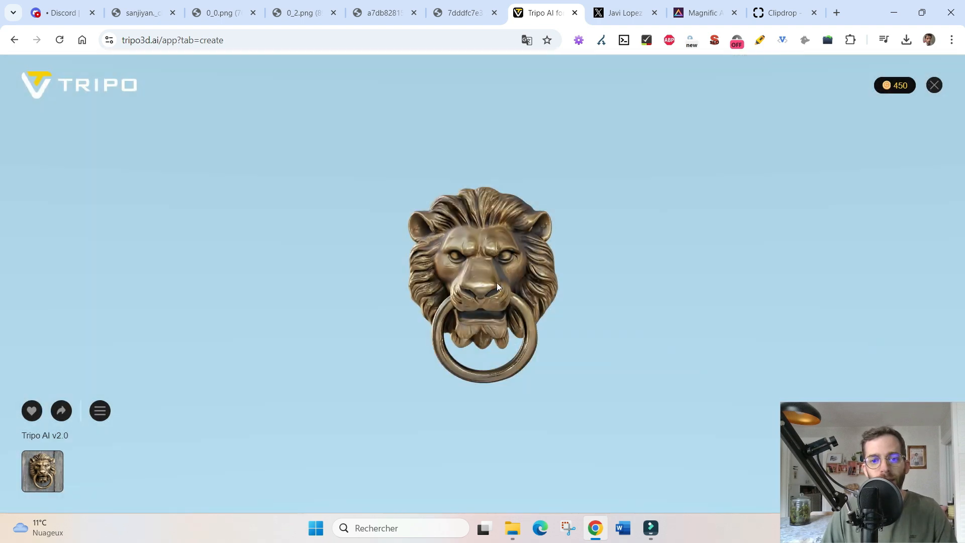
pyautogui.moveTo(496, 282); pyautogui.dragTo(477, 275)
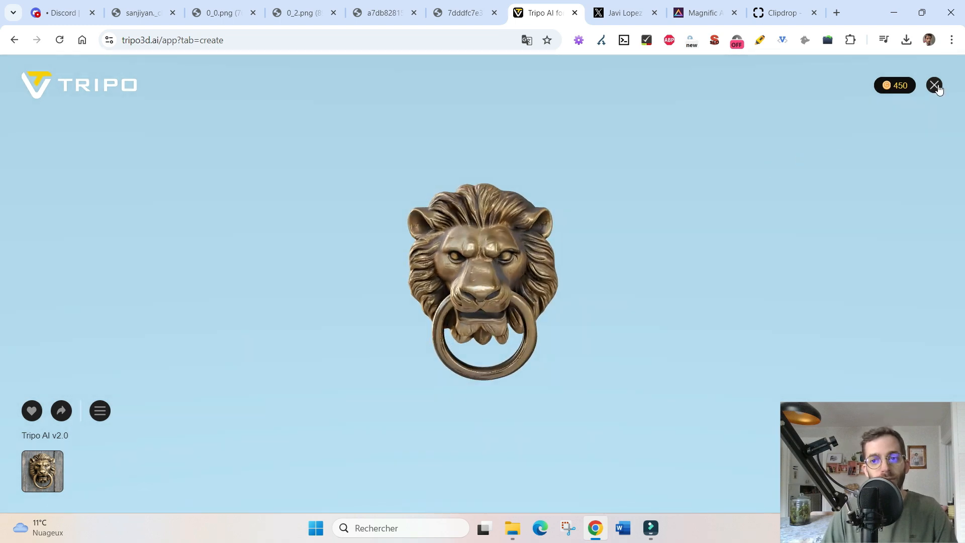
pyautogui.click(937, 87)
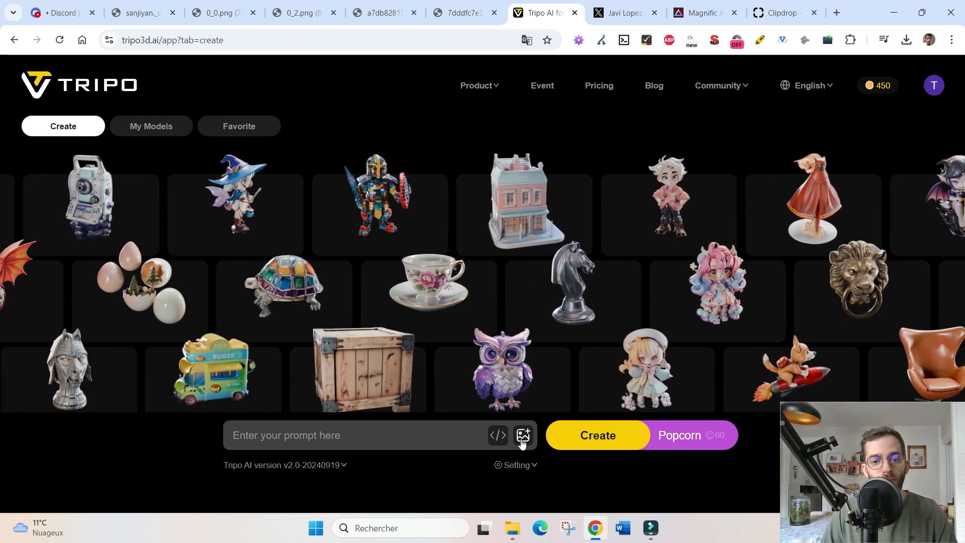
# Step: Set the Tripo AI version to v1.4-20240625 and switch the image input to Multi Images
pyautogui.click(522, 439)
pyautogui.click(482, 312)
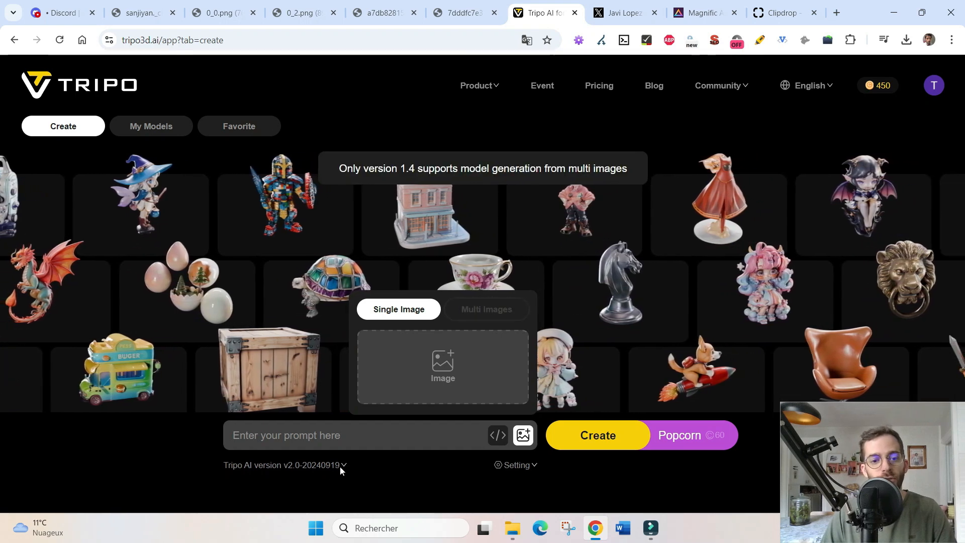
pyautogui.click(523, 436)
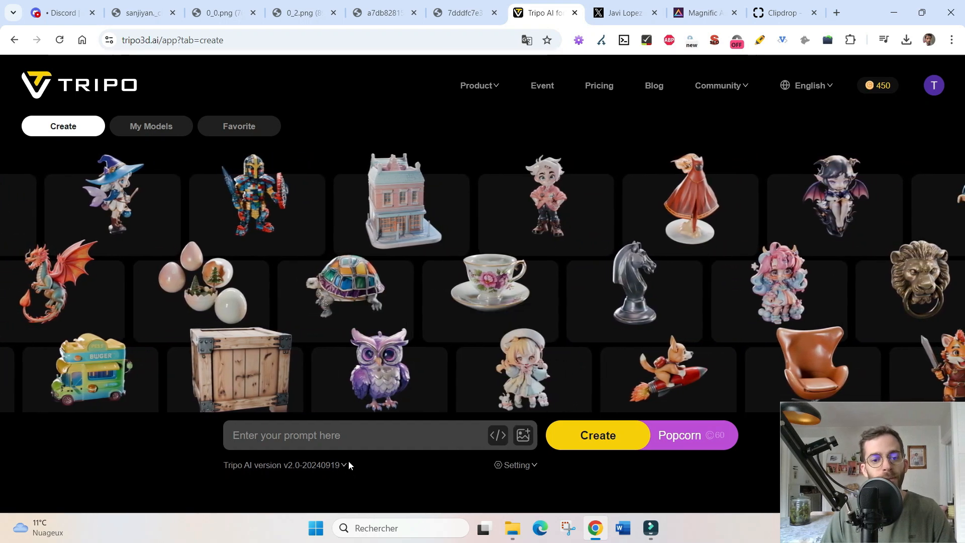
pyautogui.click(348, 464)
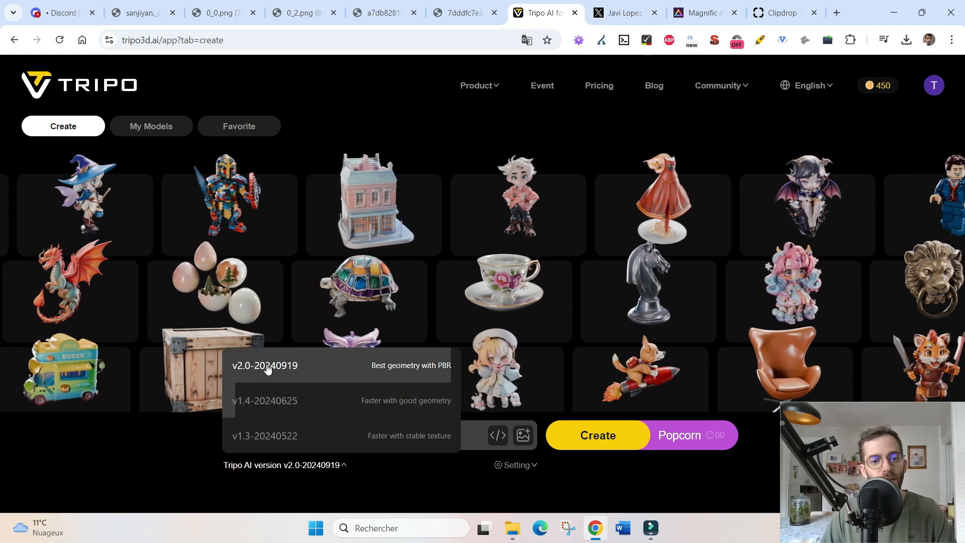
pyautogui.click(265, 401)
pyautogui.click(523, 436)
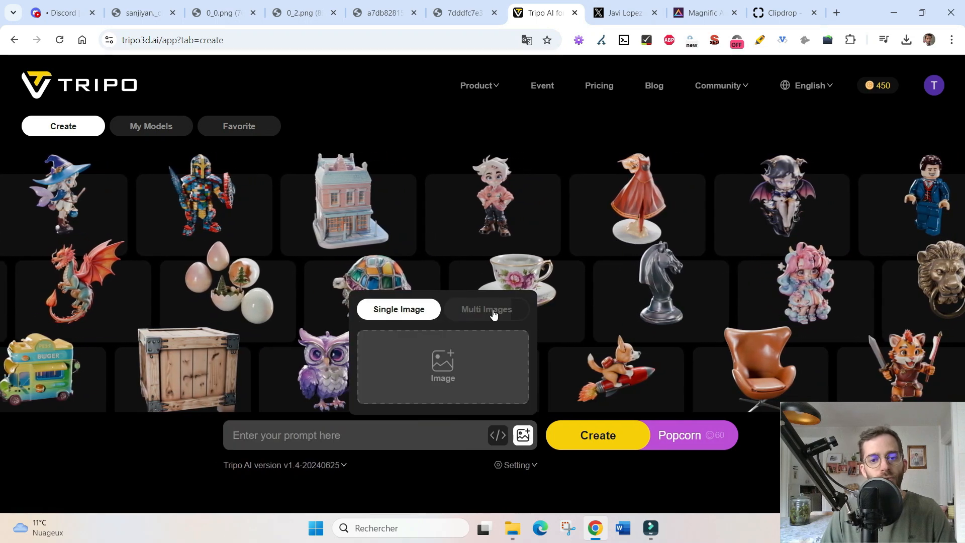
pyautogui.click(494, 313)
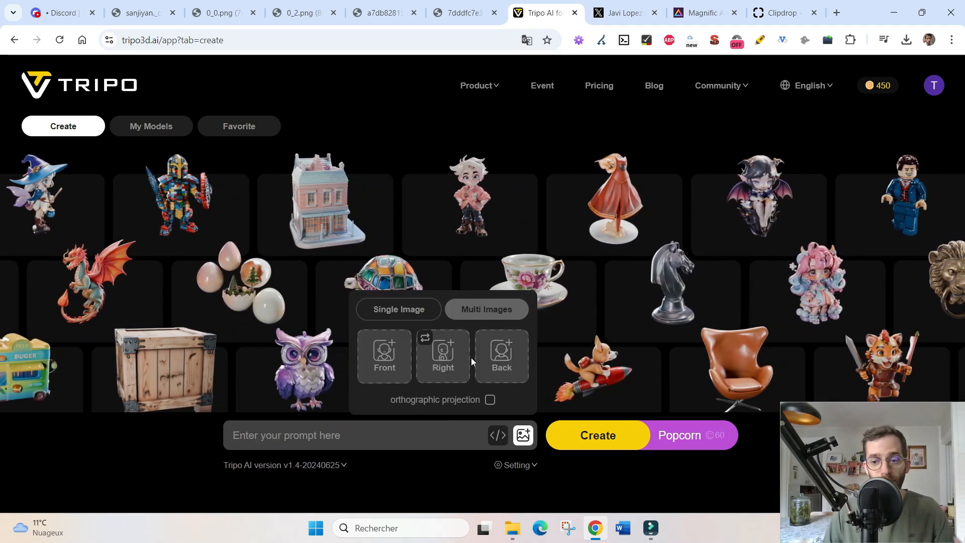
# Step: Switch to Discord and view the enlarged back, front and side photos of the black-and-white sweater
pyautogui.click(60, 13)
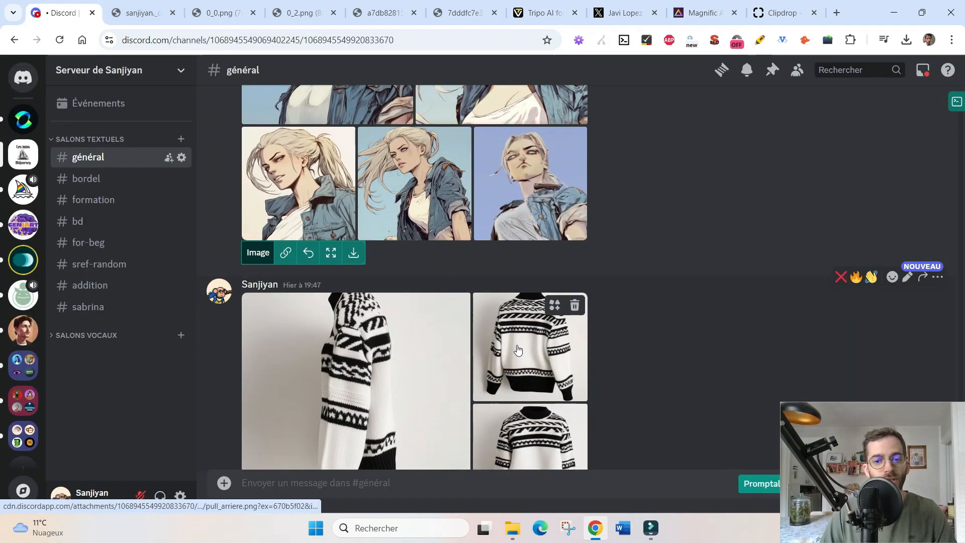
pyautogui.click(518, 342)
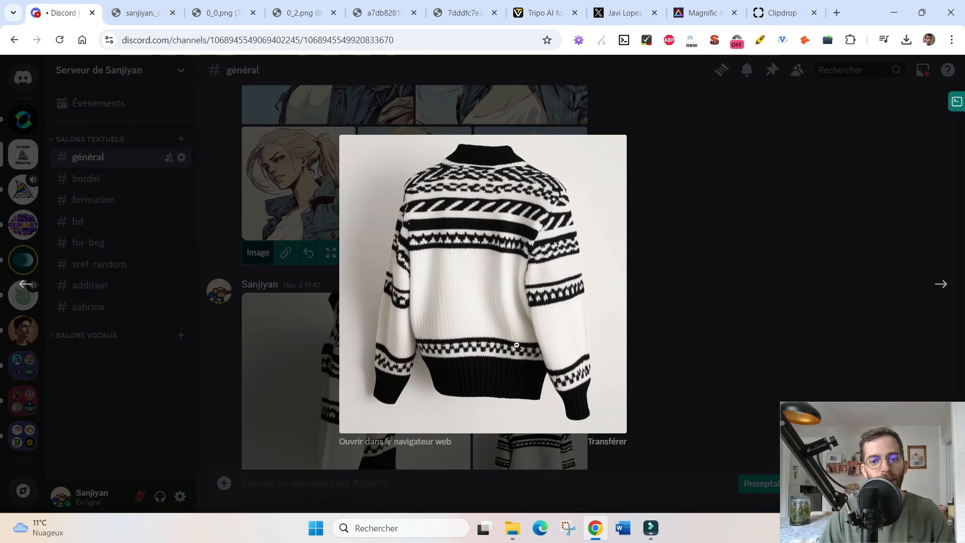
pyautogui.press('Left')
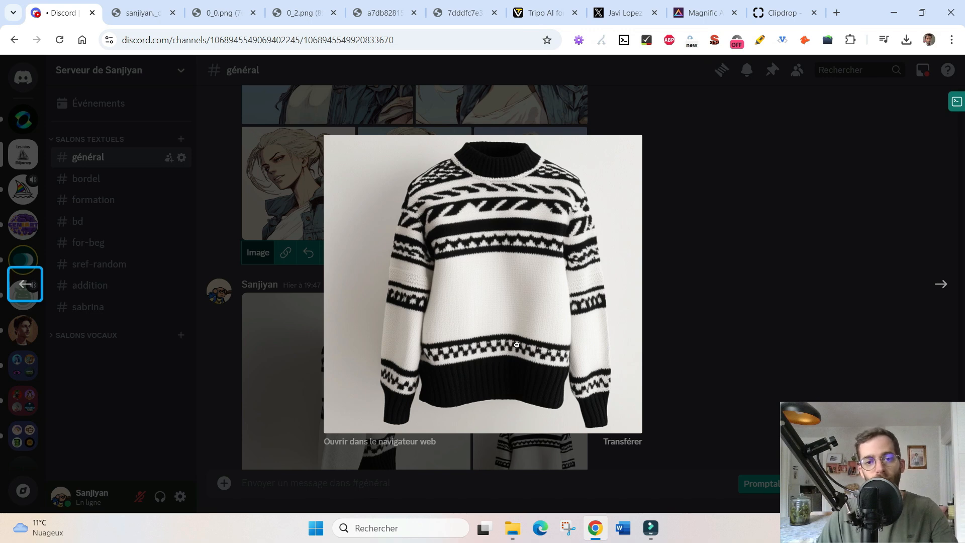
pyautogui.press('Left')
pyautogui.press('Left')
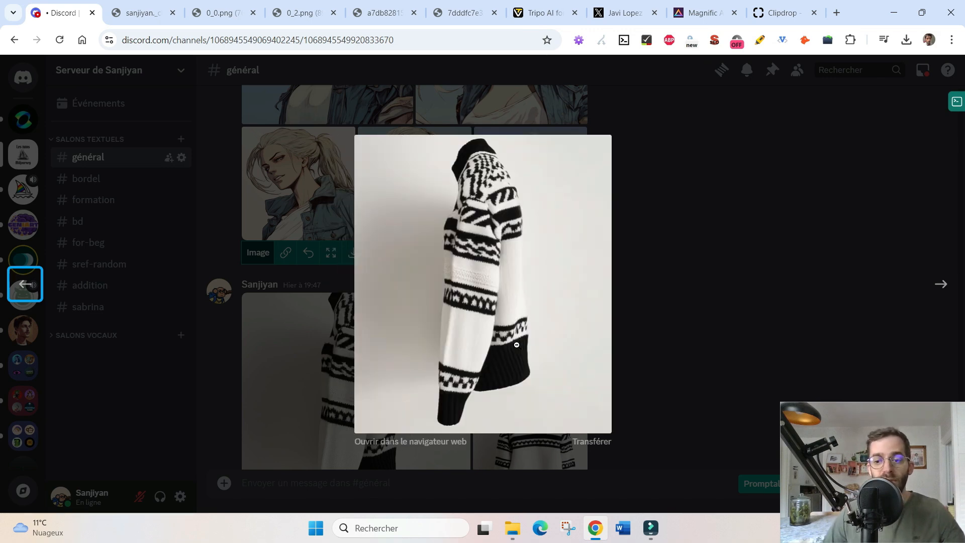
# Step: Return to Tripo, open the sweater from My Models, compare it with its front and side source images, and close it
pyautogui.click(547, 12)
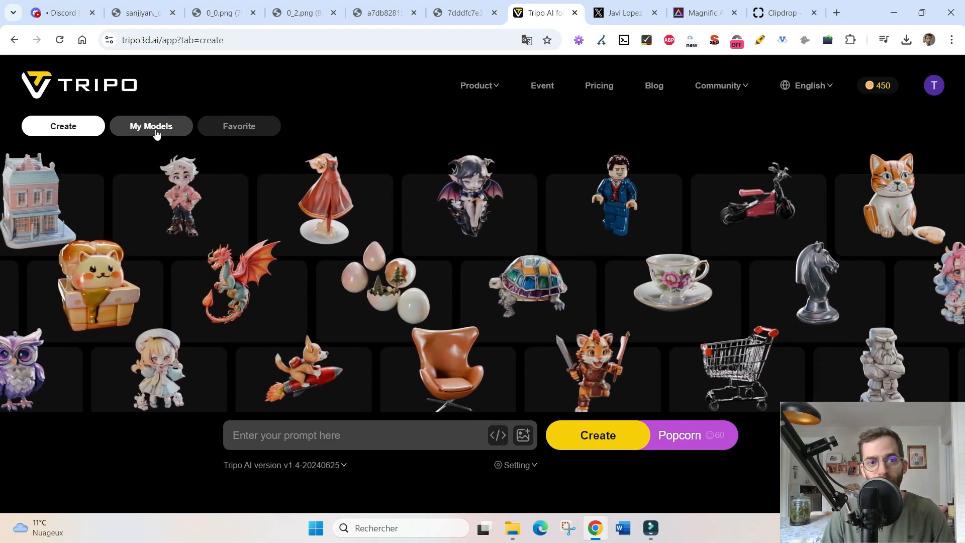
pyautogui.click(155, 132)
pyautogui.scroll(5, 523, 290)
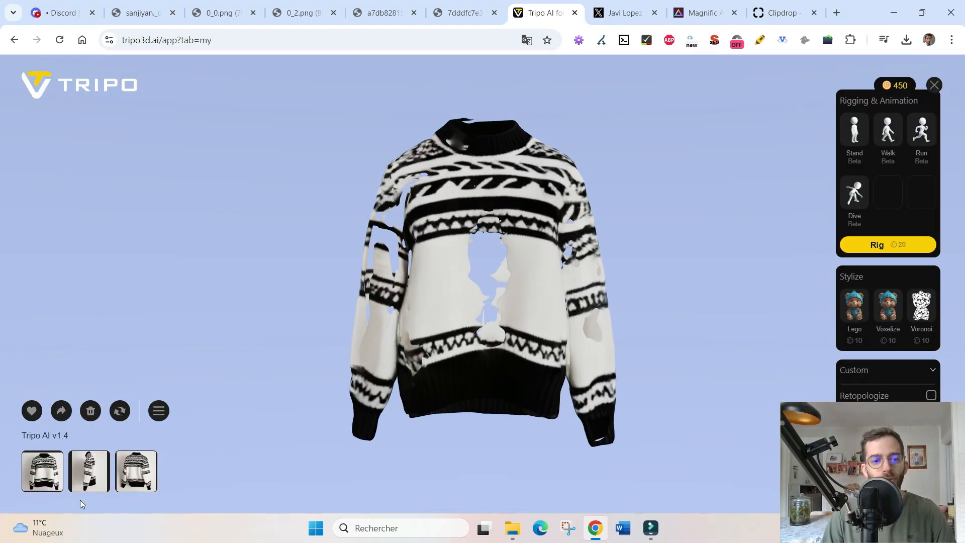
pyautogui.click(37, 468)
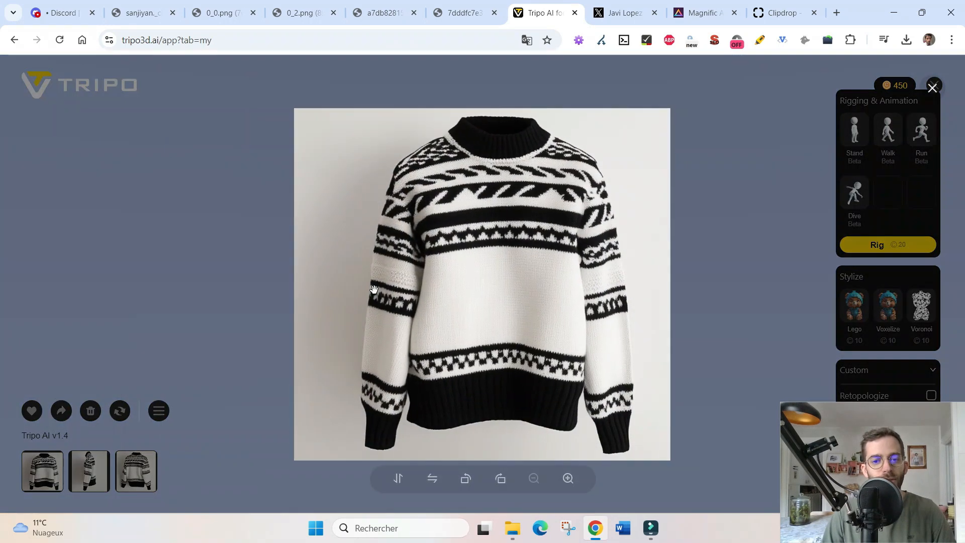
pyautogui.click(931, 90)
pyautogui.click(93, 473)
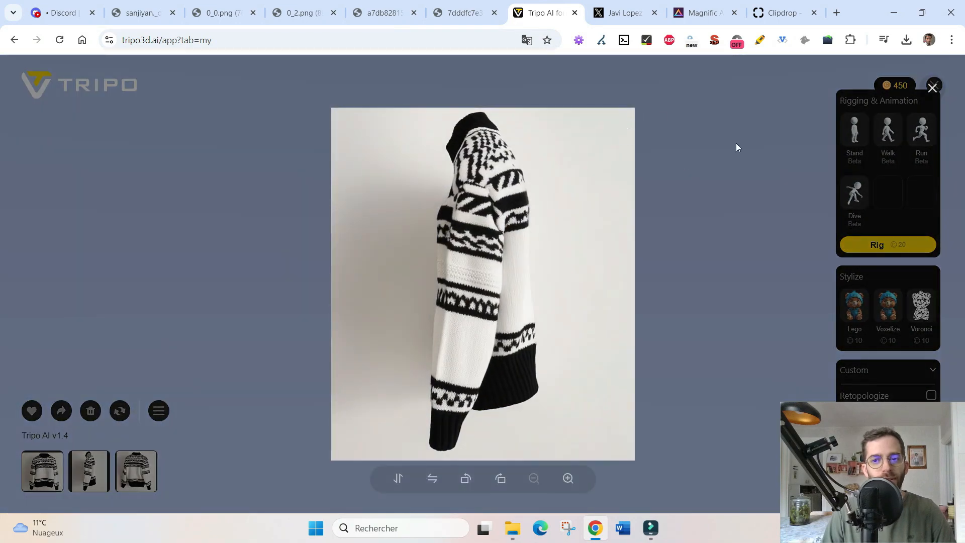
pyautogui.click(934, 87)
pyautogui.moveTo(524, 288); pyautogui.dragTo(400, 265)
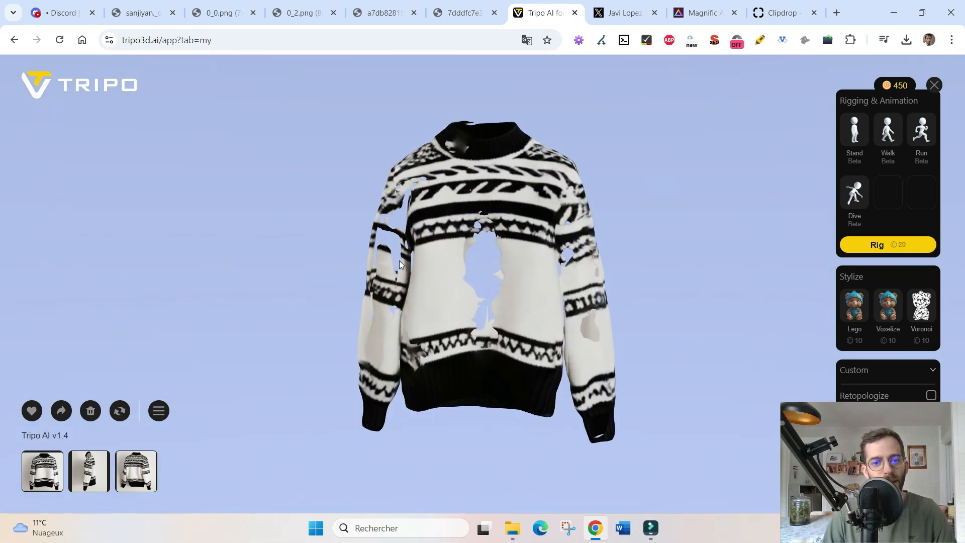
pyautogui.click(935, 86)
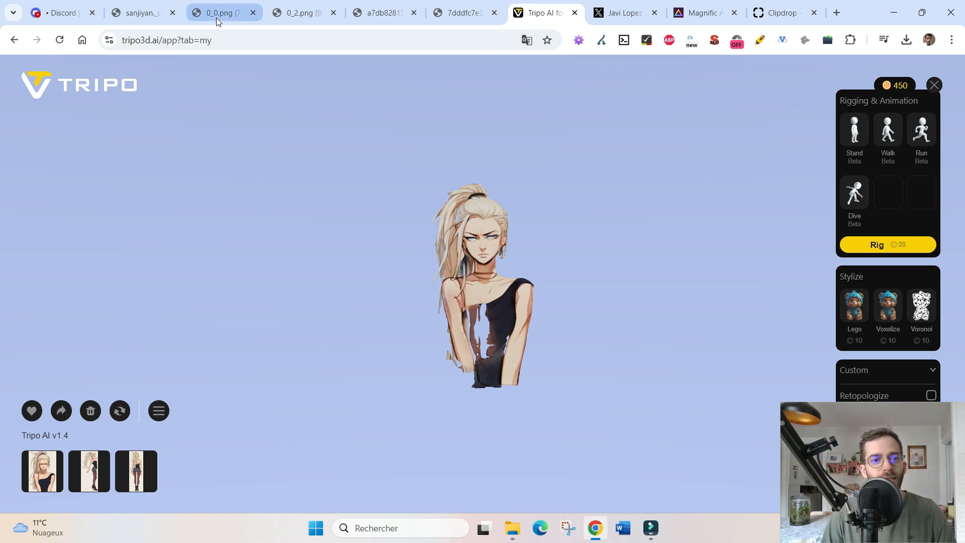
# Step: Examine the side and back views of the blonde woman up close in the character sheet image
pyautogui.click(143, 13)
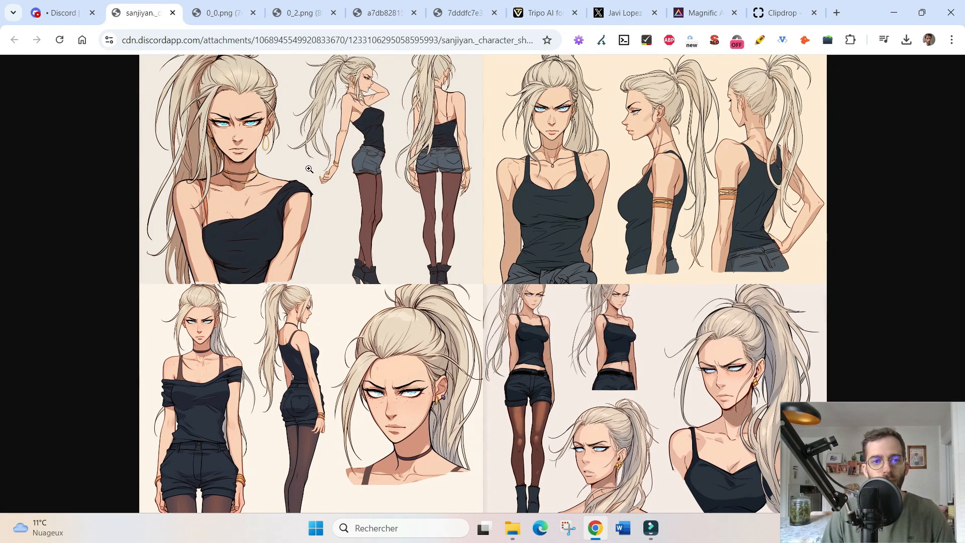
pyautogui.click(374, 160)
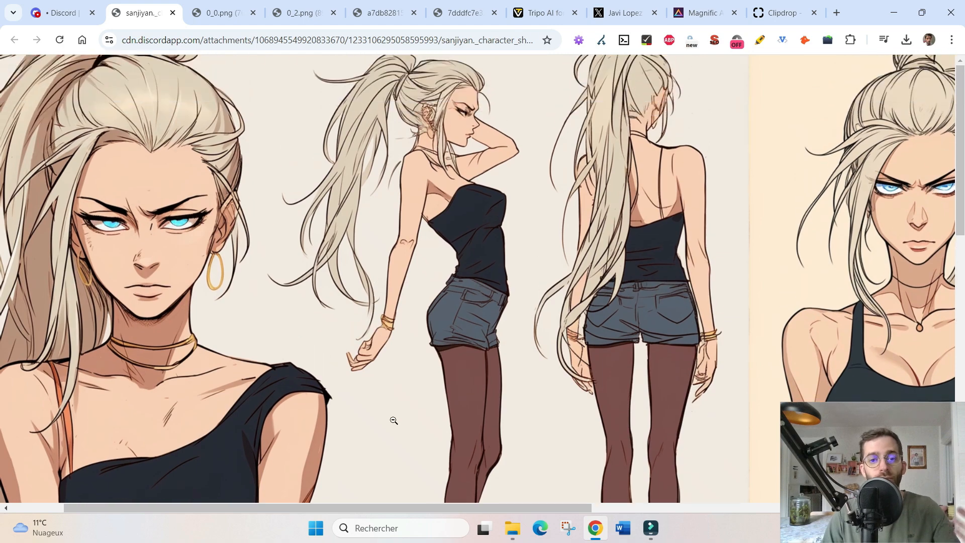
pyautogui.click(508, 242)
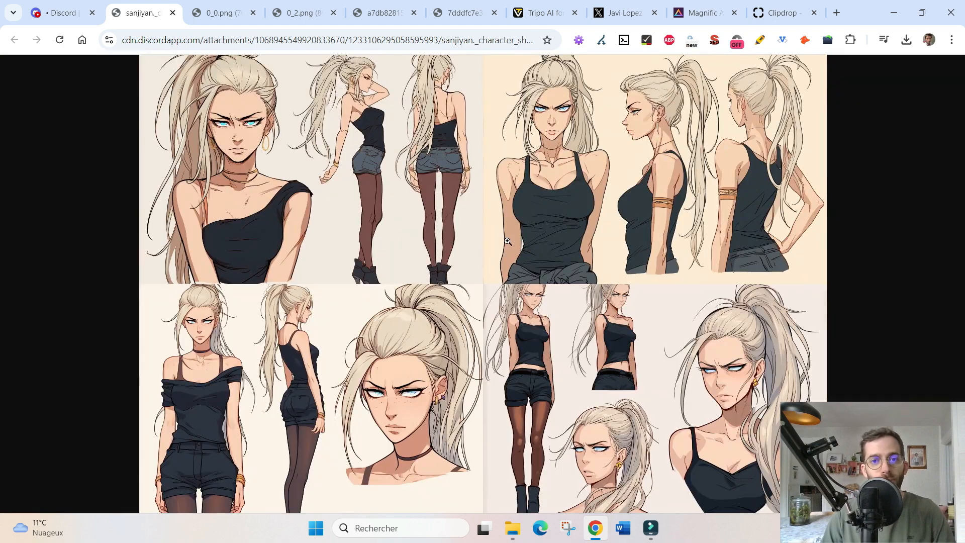
# Step: Return to Tripo, inspect the v1.4 model of the blonde woman in the one-shoulder top from several angles, and close it
pyautogui.click(531, 15)
pyautogui.scroll(5, 512, 262)
pyautogui.moveTo(506, 321); pyautogui.dragTo(370, 303)
pyautogui.moveTo(540, 325); pyautogui.dragTo(491, 312)
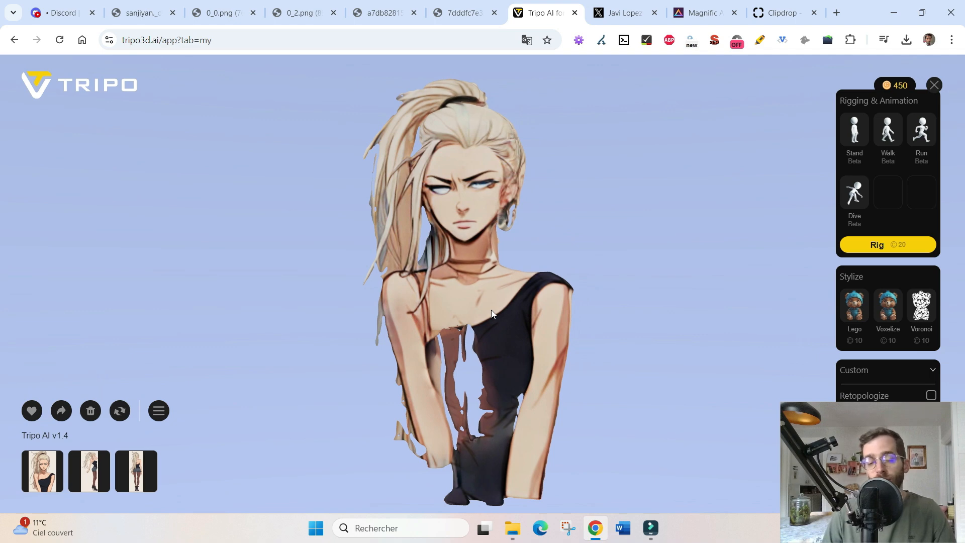
pyautogui.click(934, 86)
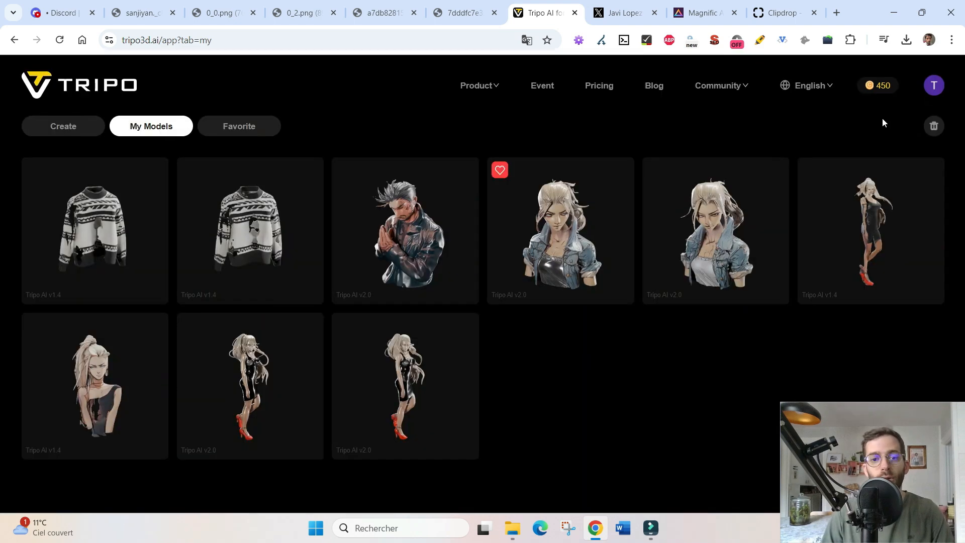
# Step: View the source image 0_0.png and inspect the matching v2.0 model of the woman in the black dress from several angles
pyautogui.click(226, 15)
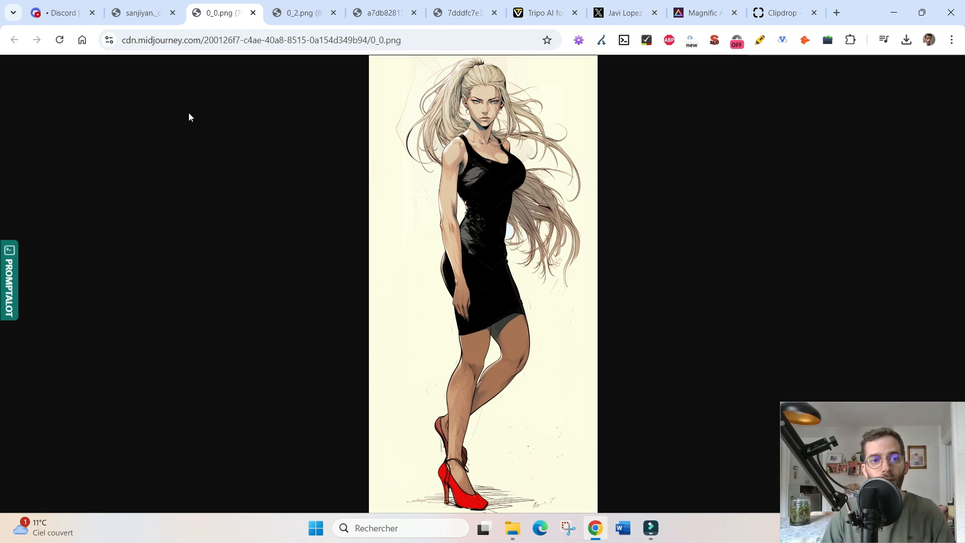
pyautogui.click(75, 16)
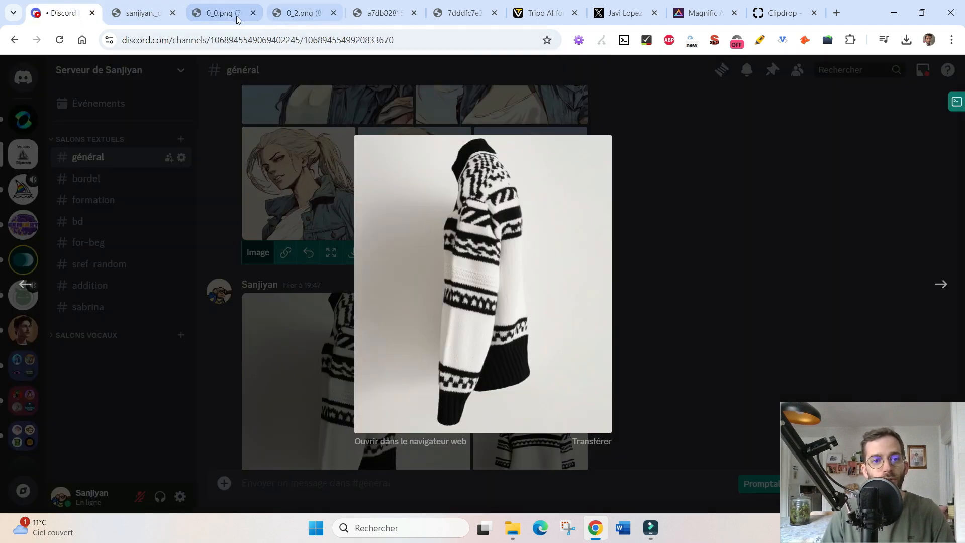
pyautogui.click(540, 13)
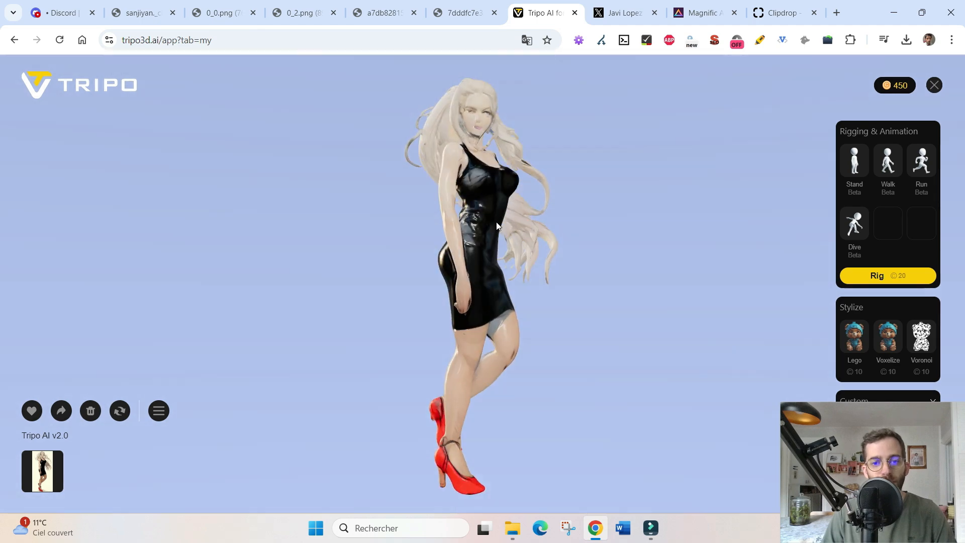
pyautogui.moveTo(452, 229)
pyautogui.mouseDown()
pyautogui.moveTo(565, 224)
pyautogui.moveTo(585, 240)
pyautogui.moveTo(454, 263)
pyautogui.moveTo(433, 228)
pyautogui.moveTo(457, 219)
pyautogui.mouseUp()
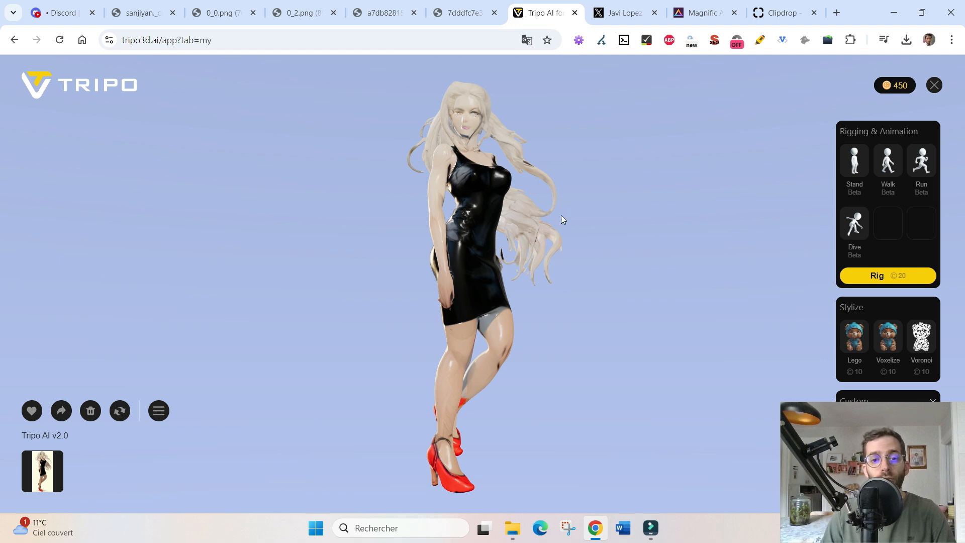
pyautogui.moveTo(561, 216); pyautogui.dragTo(481, 204)
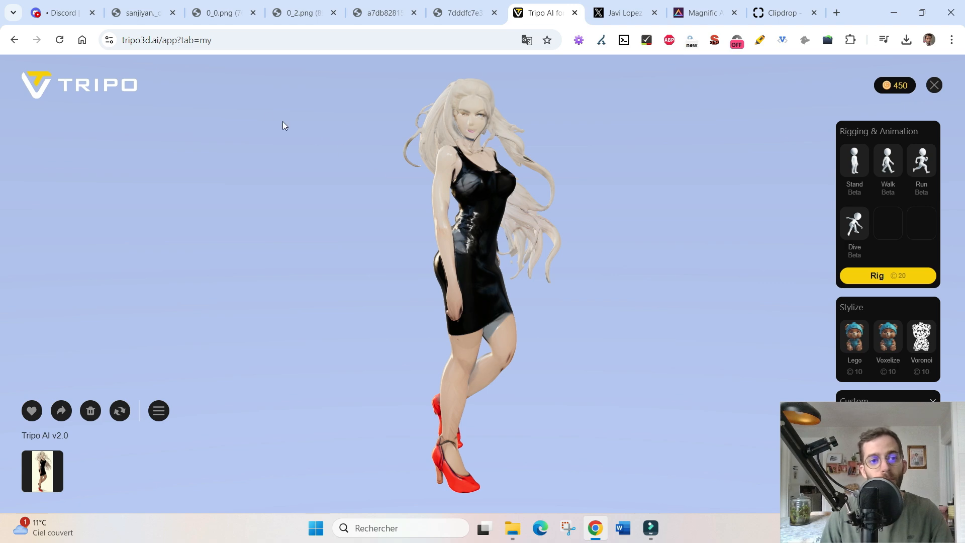
# Step: View the source image 0_2.png, close the black-dress model and open the v2.0 model of the woman in the denim jacket
pyautogui.click(294, 15)
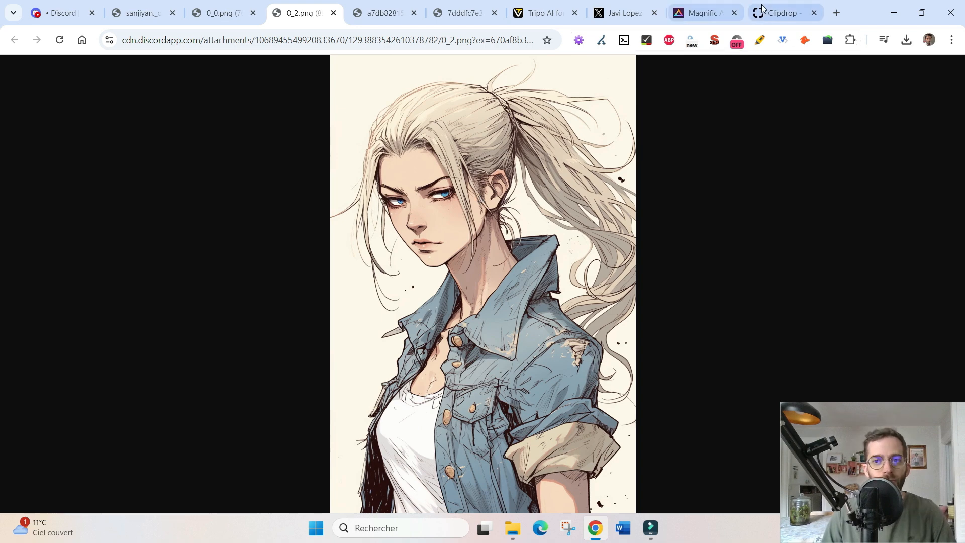
pyautogui.click(539, 15)
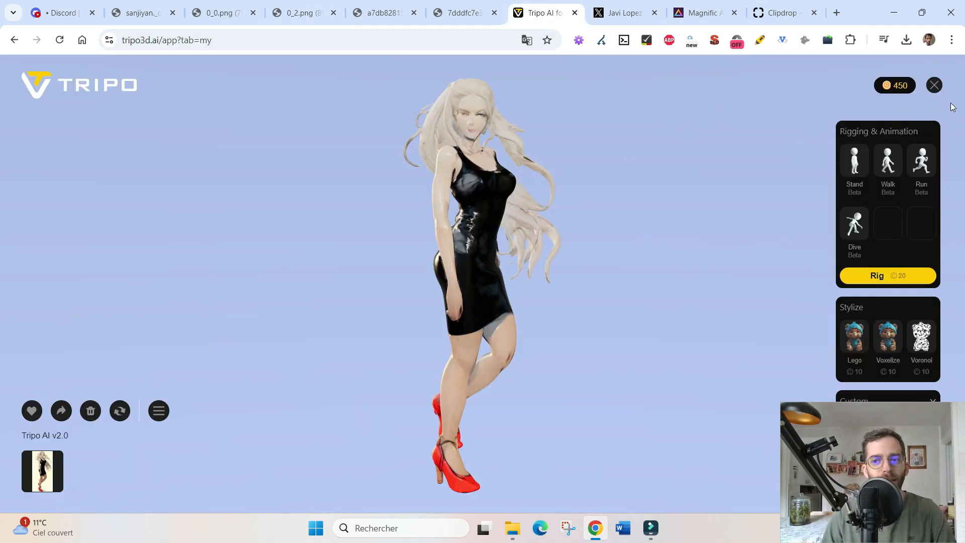
pyautogui.click(934, 85)
pyautogui.click(753, 229)
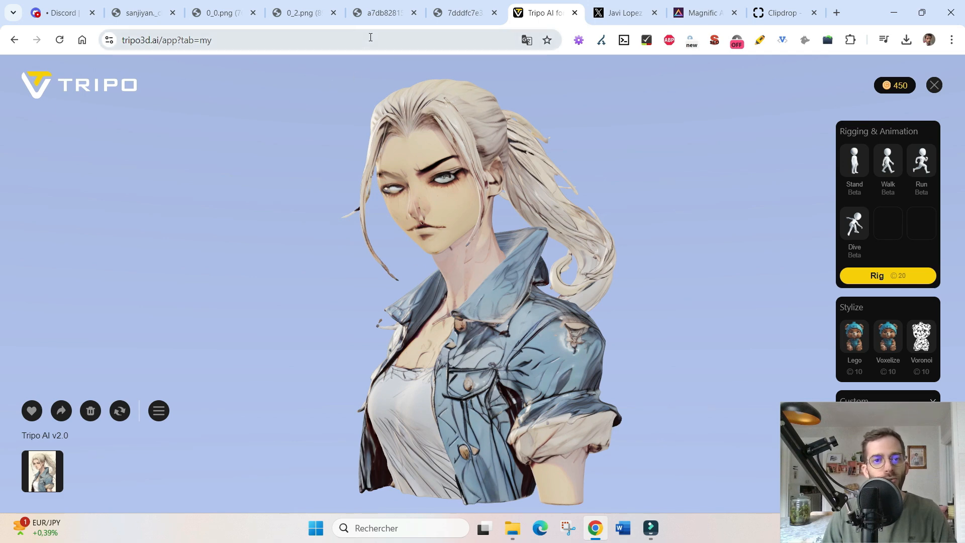
# Step: Move the 0_2.png tab beside the Tripo tab and compare the image's jacket details with the 3D model
pyautogui.moveTo(309, 15); pyautogui.dragTo(455, 13)
pyautogui.click(468, 410)
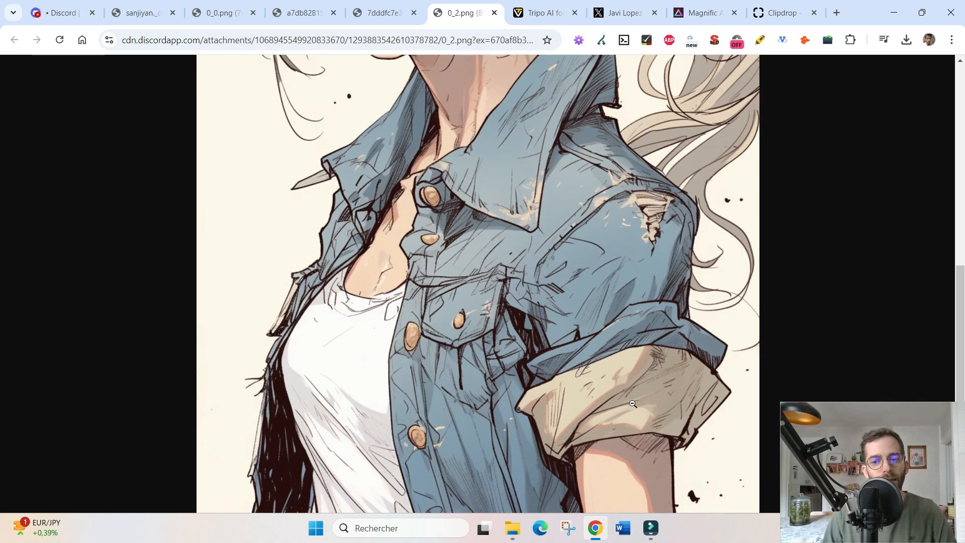
pyautogui.click(452, 302)
pyautogui.click(544, 13)
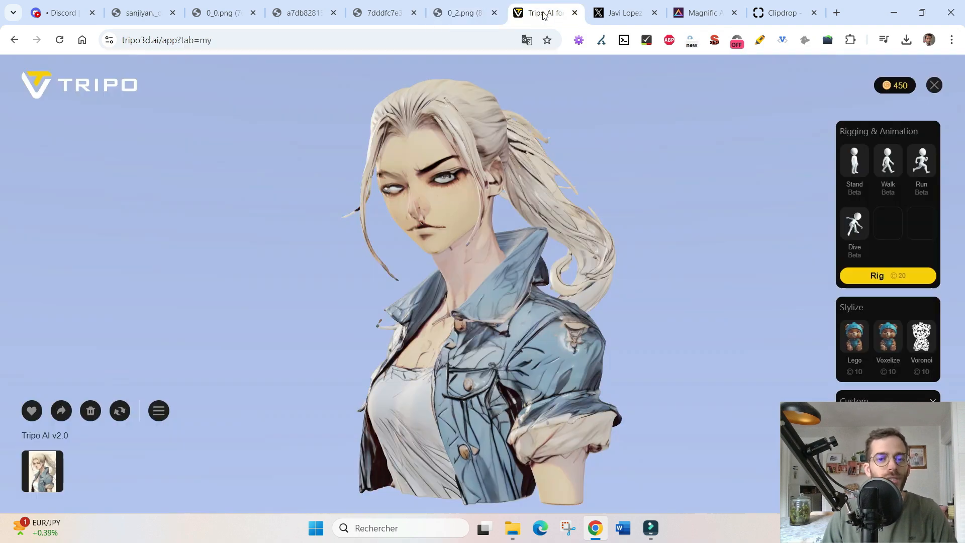
# Step: Compare the denim-jacket model with its enlarged source image, close the image, and inspect the model from the front and back
pyautogui.moveTo(439, 224); pyautogui.dragTo(480, 228)
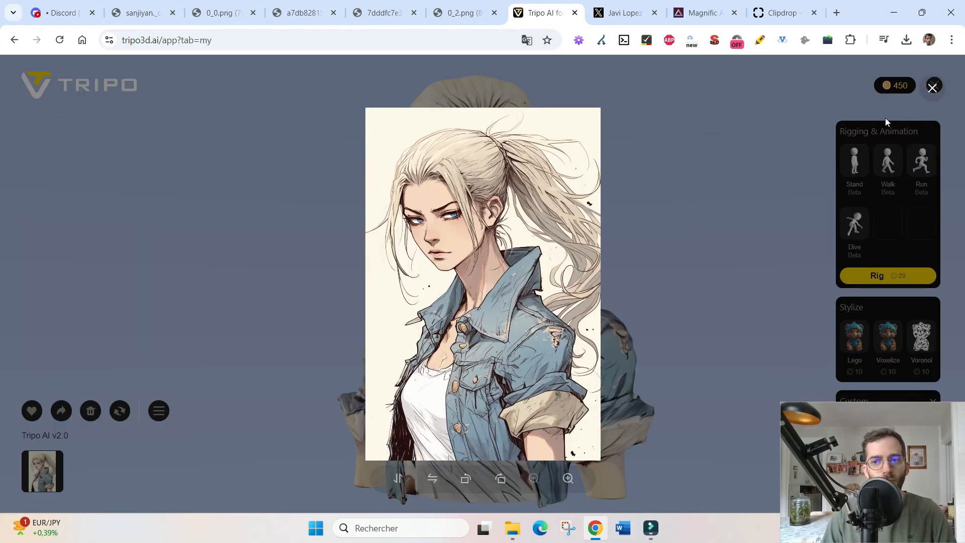
pyautogui.click(932, 88)
pyautogui.moveTo(501, 321)
pyautogui.mouseDown()
pyautogui.moveTo(531, 327)
pyautogui.moveTo(497, 324)
pyautogui.mouseUp()
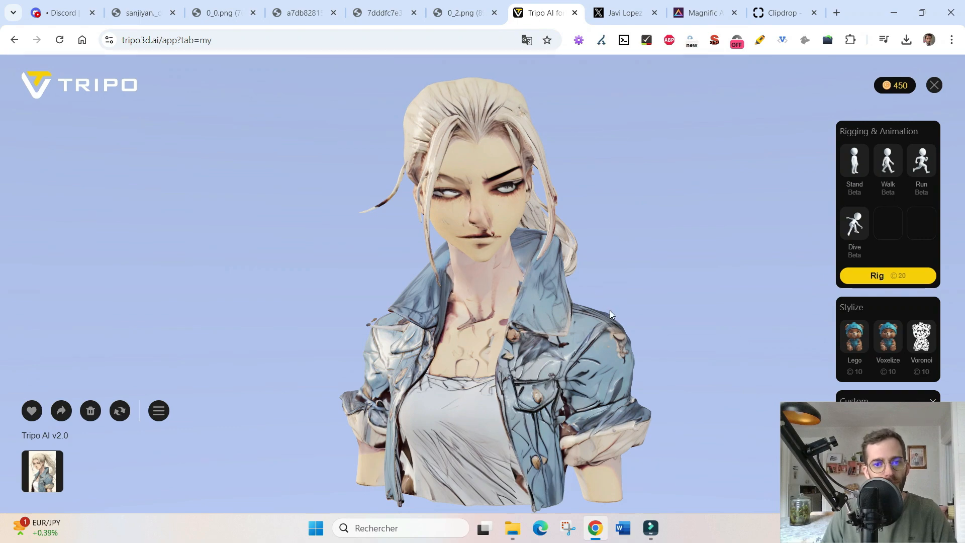
pyautogui.moveTo(626, 331); pyautogui.dragTo(601, 353)
pyautogui.moveTo(495, 206); pyautogui.dragTo(514, 351)
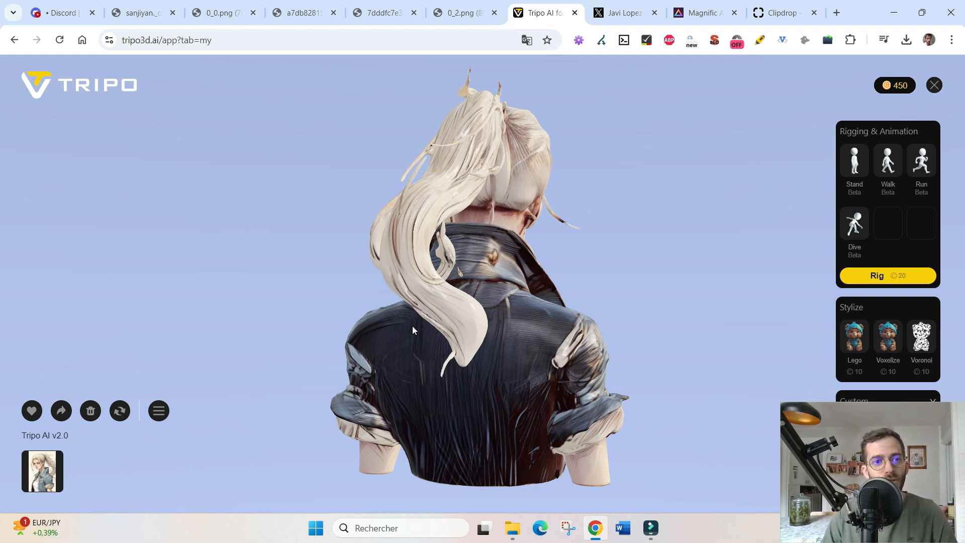
# Step: Switch to Discord, browse the six back-view character images in the général channel, and close the image viewer
pyautogui.click(57, 13)
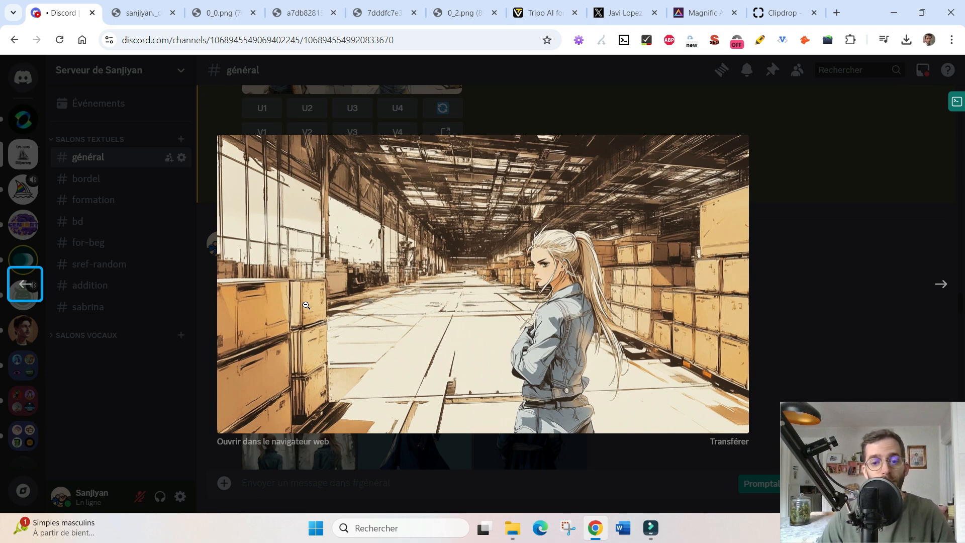
pyautogui.press('Right')
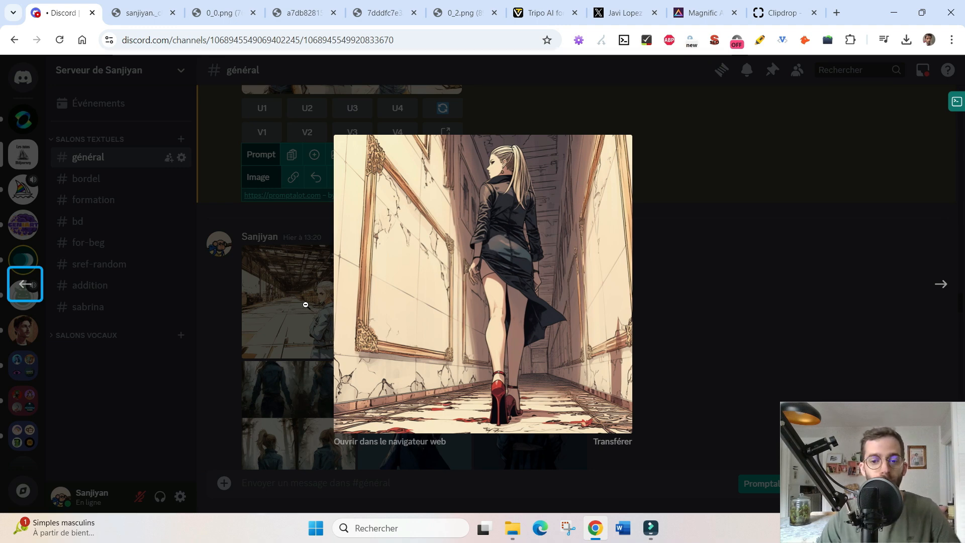
pyautogui.press('Right')
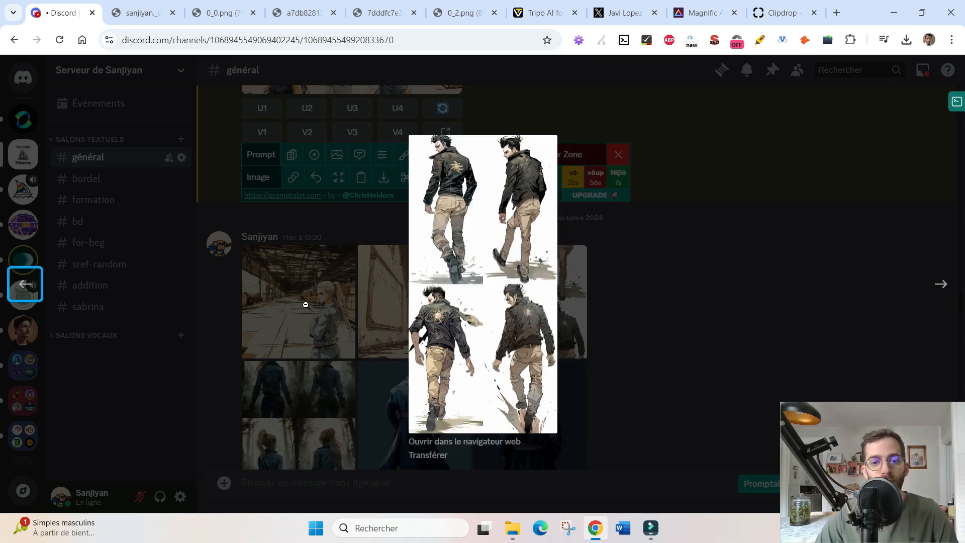
pyautogui.press('Right')
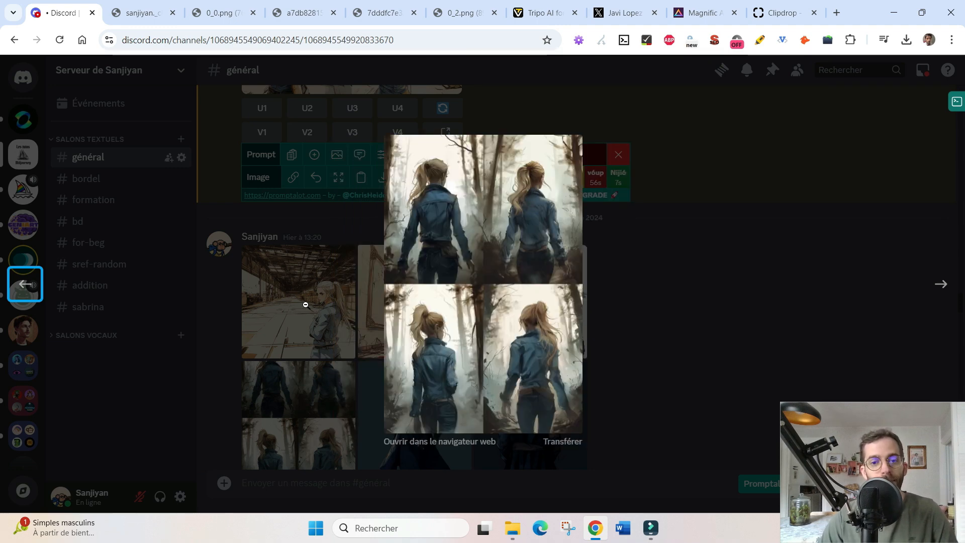
pyautogui.press('Right')
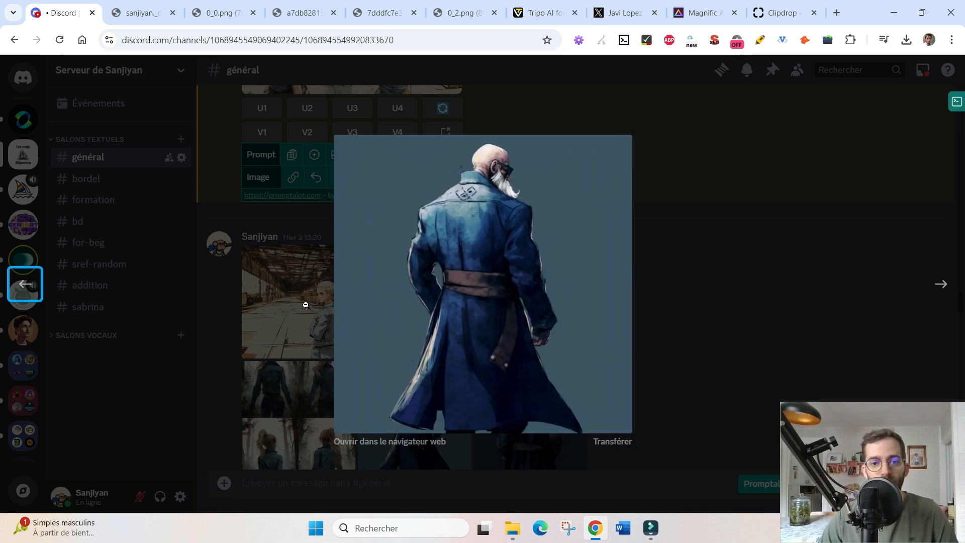
pyautogui.press('Right')
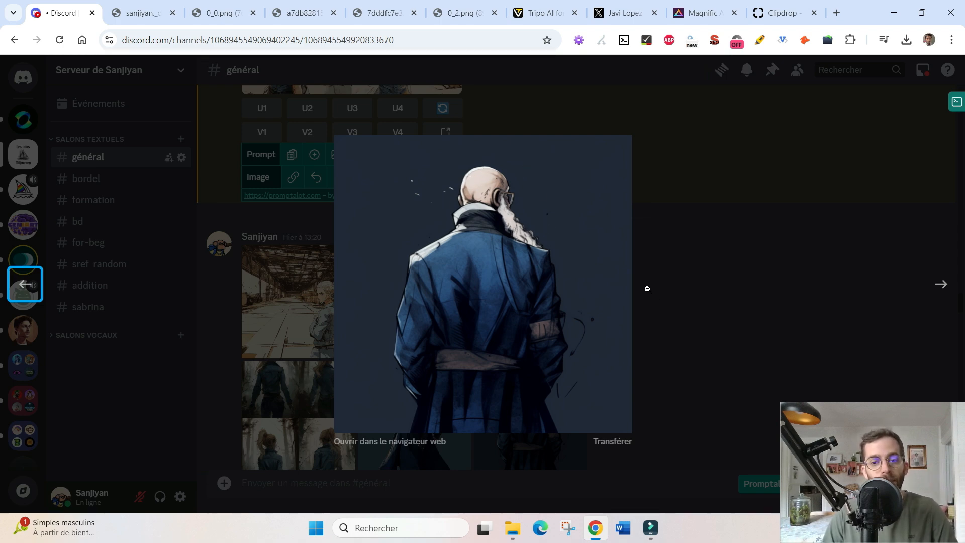
pyautogui.click(662, 297)
pyautogui.scroll(-3, 662, 298)
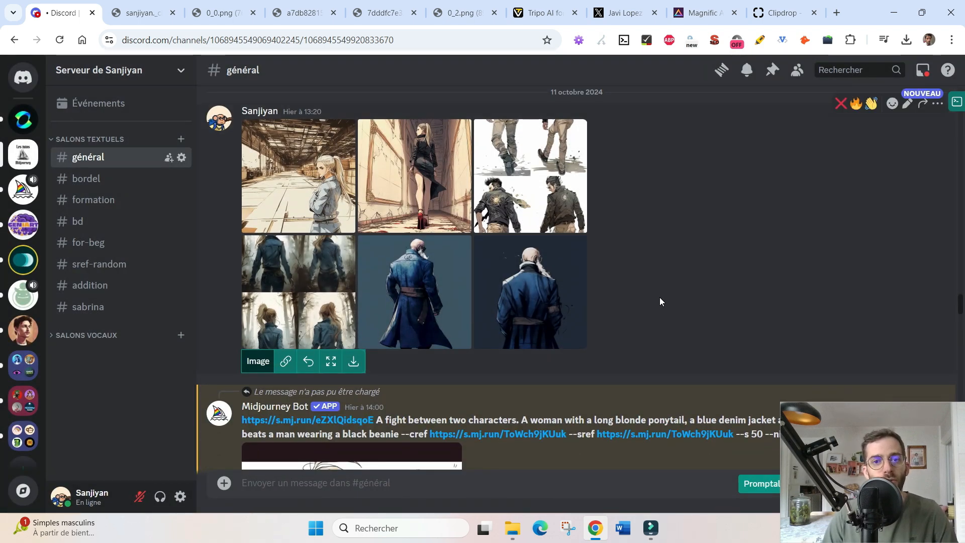
# Step: Return to Tripo and display the available export formats for the denim-jacket model
pyautogui.click(542, 12)
pyautogui.moveTo(487, 303)
pyautogui.mouseDown()
pyautogui.moveTo(466, 303)
pyautogui.moveTo(481, 305)
pyautogui.mouseUp()
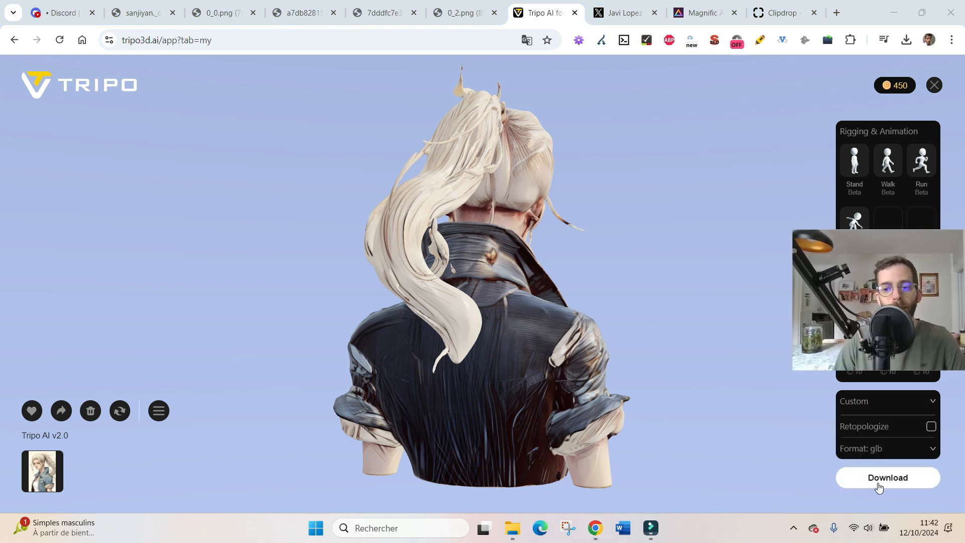
pyautogui.click(910, 449)
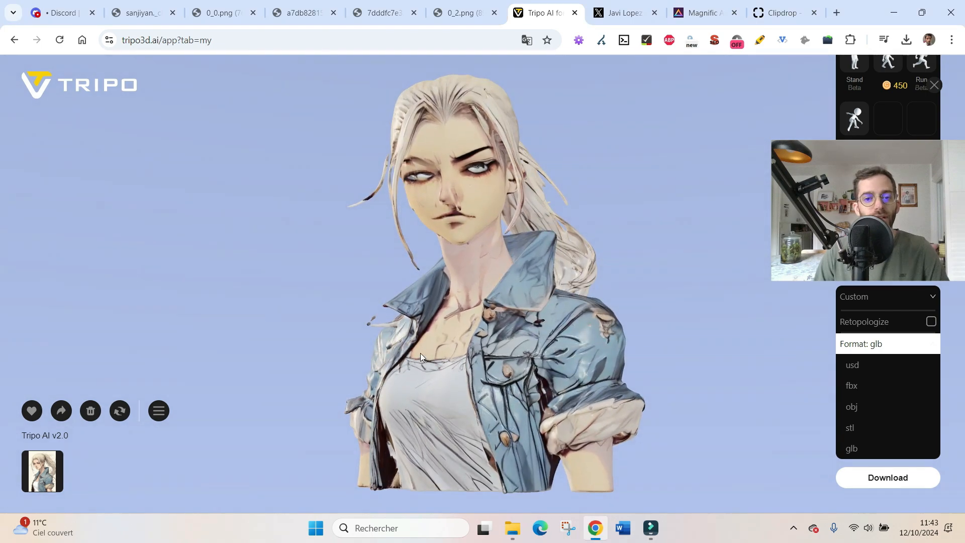
# Step: Turn the denim-jacket model to a back view, capture a rectangular screenshot of it, and minimize the Snipping Tool
pyautogui.moveTo(421, 353); pyautogui.dragTo(673, 363)
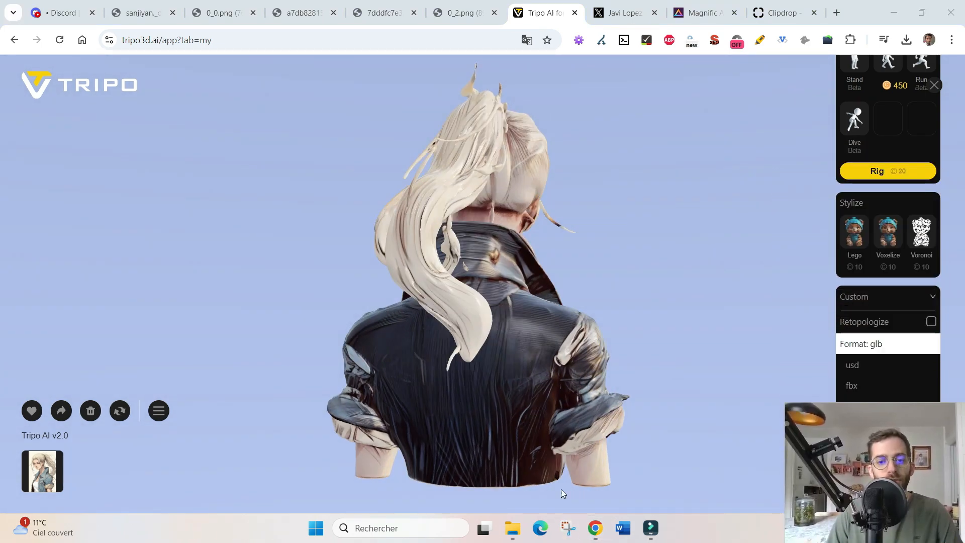
pyautogui.moveTo(490, 310); pyautogui.dragTo(466, 318)
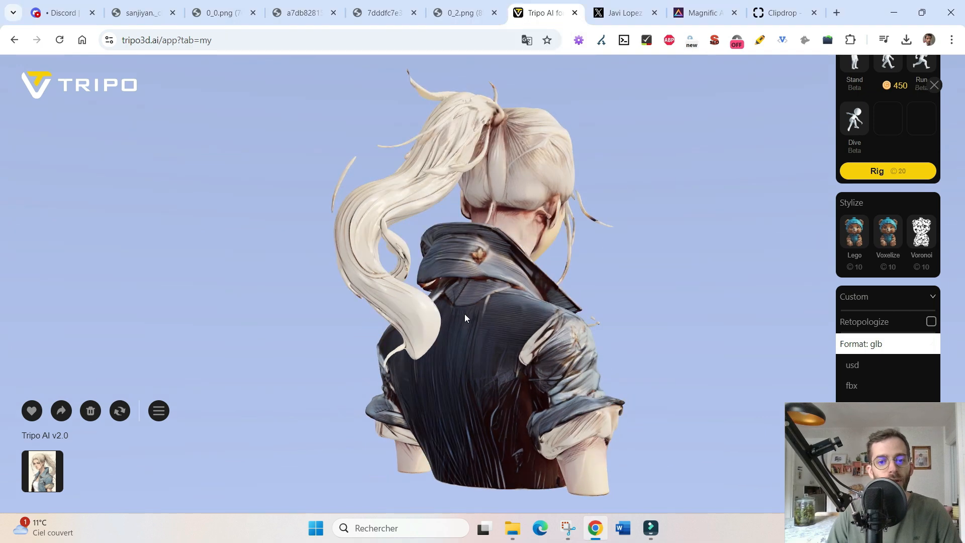
pyautogui.moveTo(503, 404); pyautogui.dragTo(547, 409)
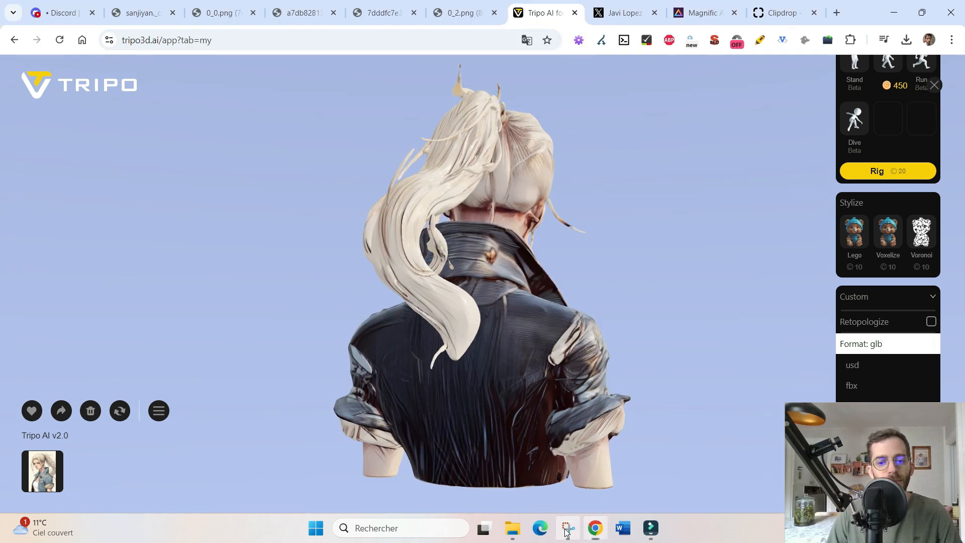
pyautogui.click(567, 529)
pyautogui.click(289, 37)
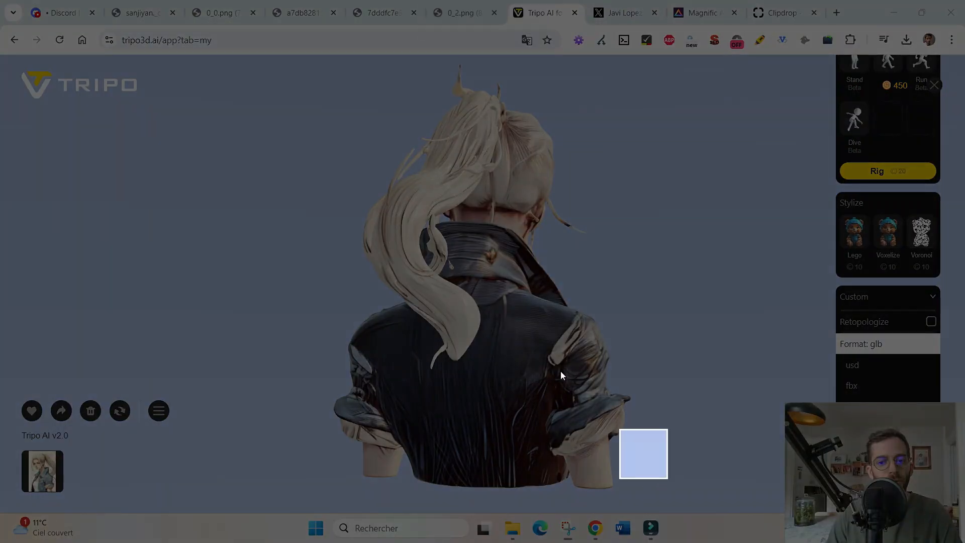
pyautogui.moveTo(620, 430); pyautogui.dragTo(291, 63)
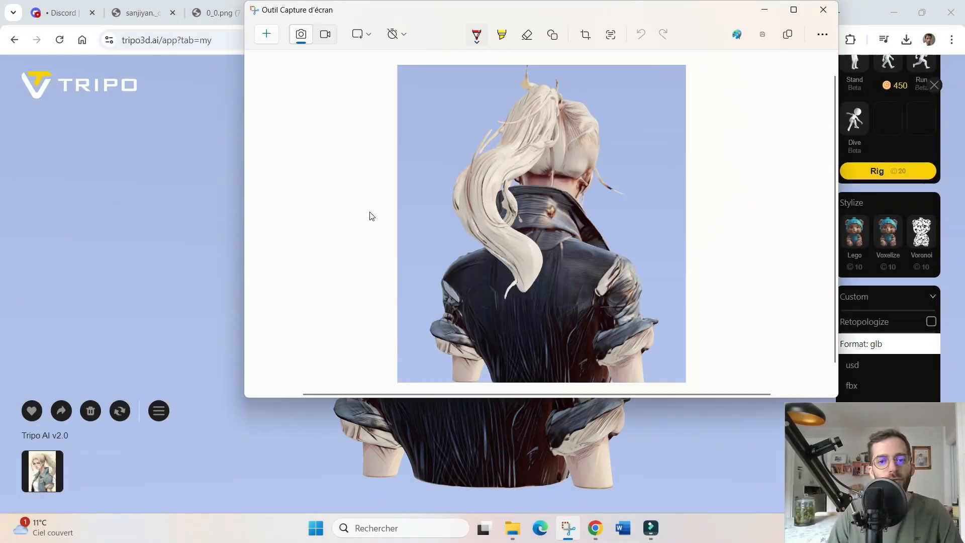
pyautogui.click(765, 11)
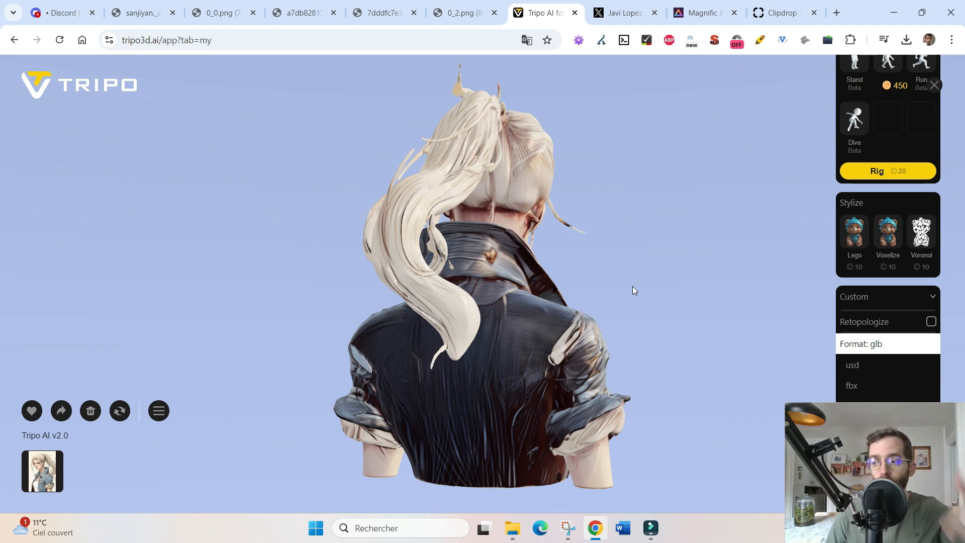
# Step: Switch to the Magnific Relight post on X, play its demo video and pause it at 0:26
pyautogui.click(614, 15)
pyautogui.moveTo(316, 105)
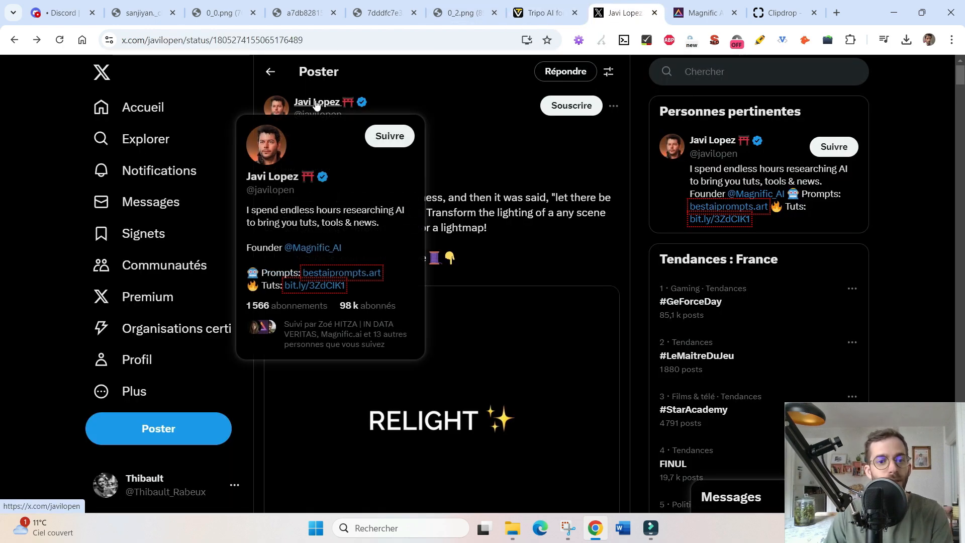
pyautogui.scroll(-1, 481, 211)
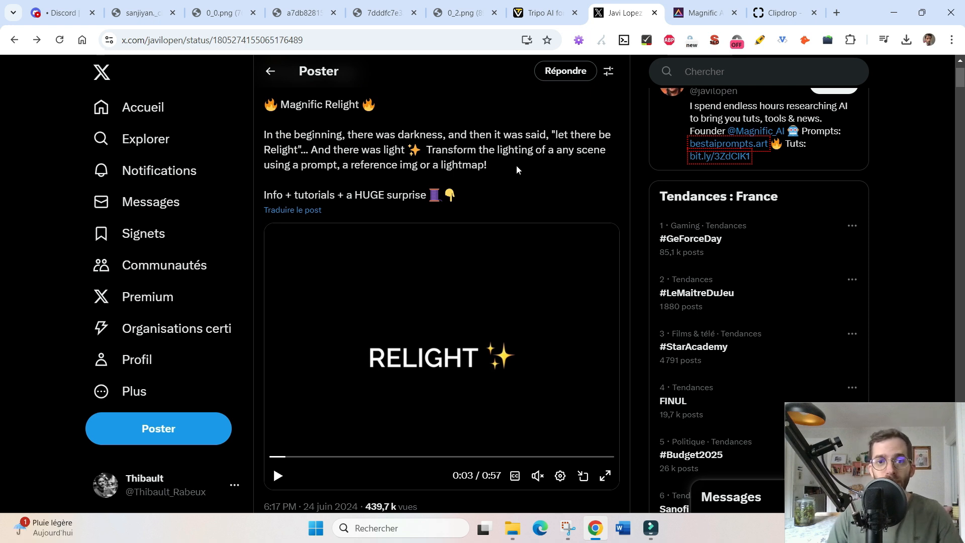
pyautogui.click(278, 475)
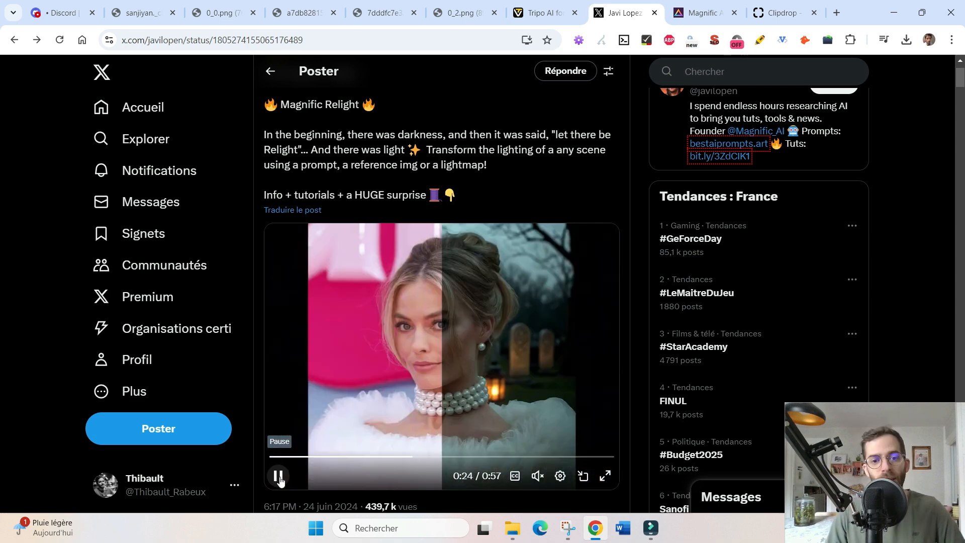
pyautogui.click(279, 475)
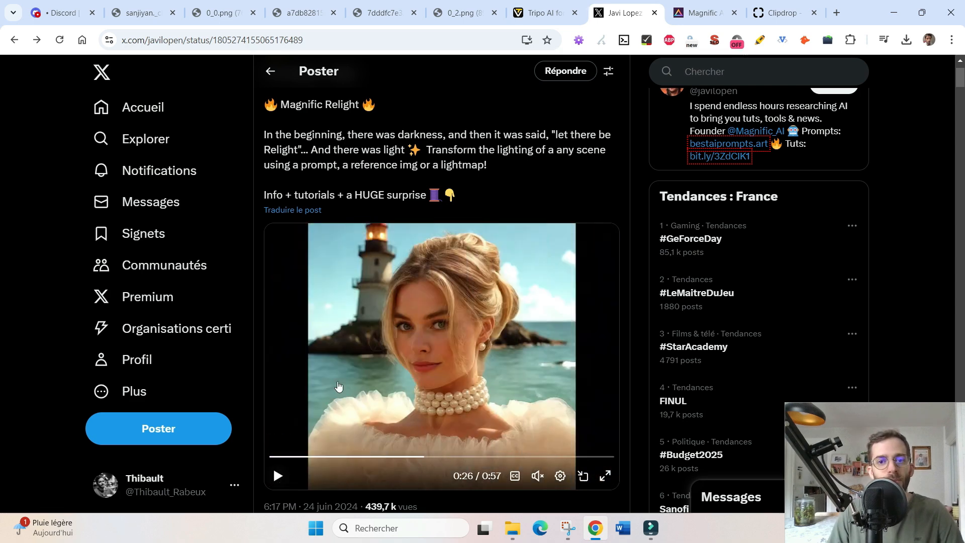
# Step: Switch to Magnific and examine the Relight spell, the remaining tokens and the uploaded back-view input image
pyautogui.click(688, 18)
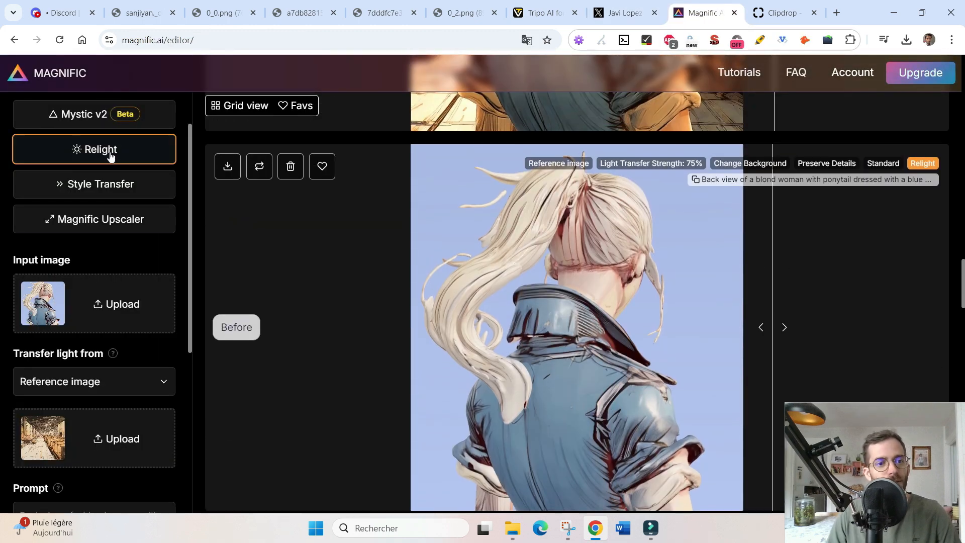
pyautogui.scroll(2, 110, 160)
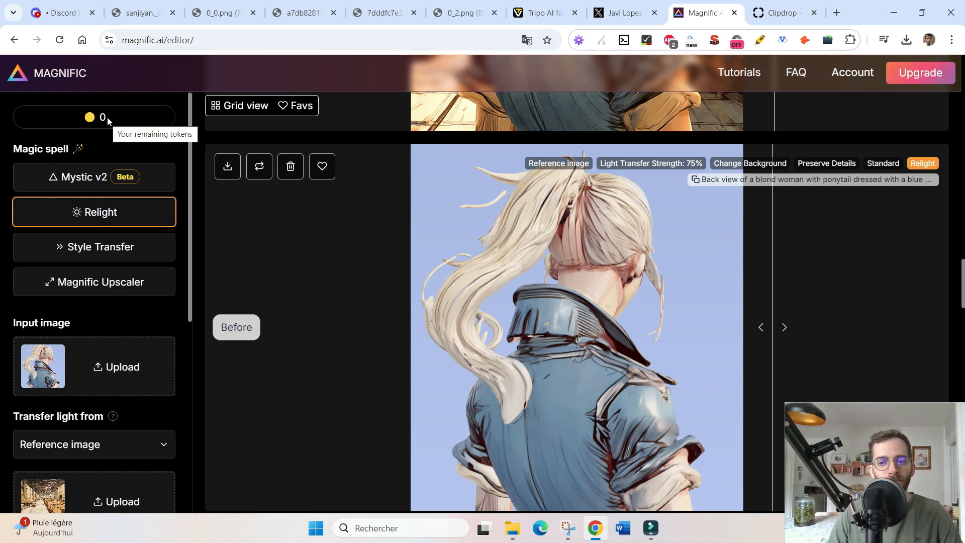
pyautogui.scroll(-1, 108, 118)
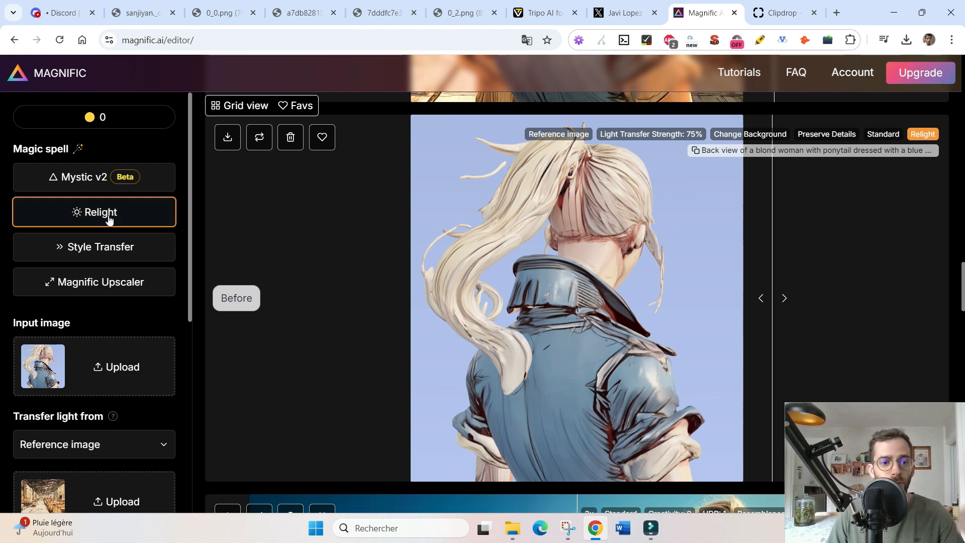
pyautogui.scroll(-2, 101, 236)
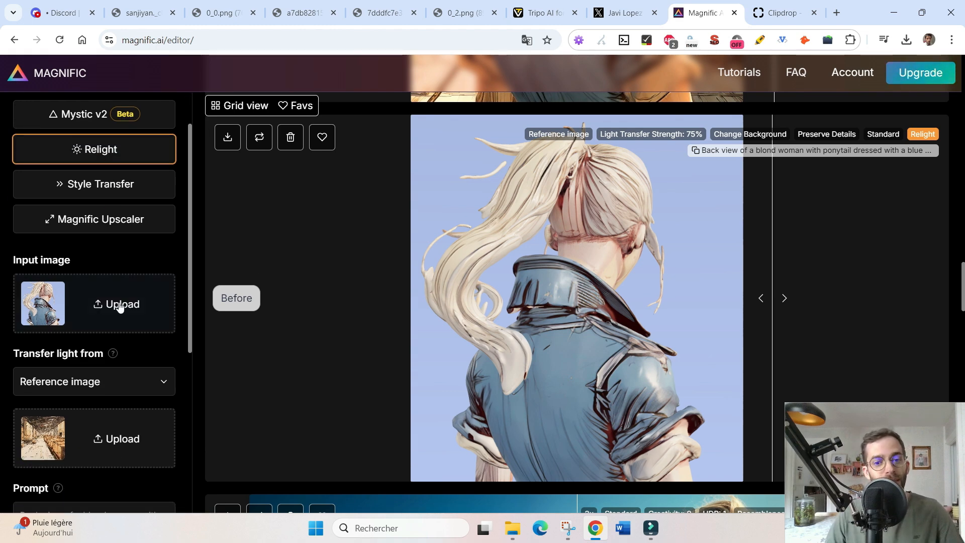
pyautogui.click(569, 529)
pyautogui.click(568, 536)
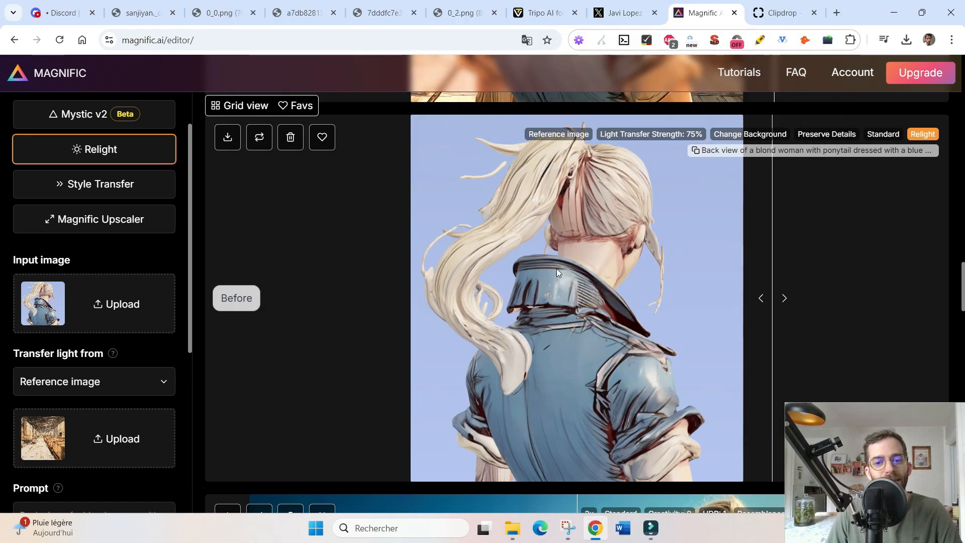
# Step: Review the light transfer source choices, keeping Reference image, and view the full-size warehouse picture before returning to Magnific
pyautogui.scroll(-1, 143, 325)
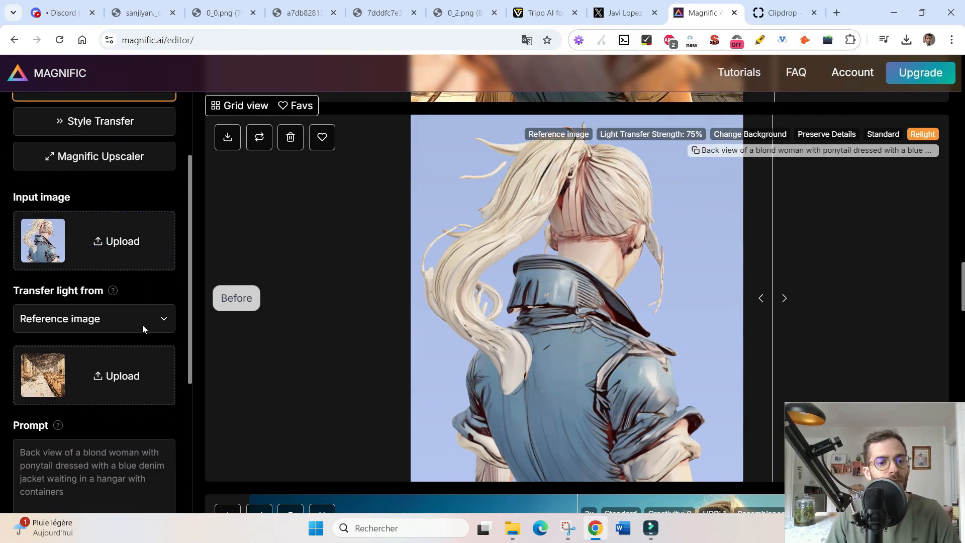
pyautogui.click(158, 318)
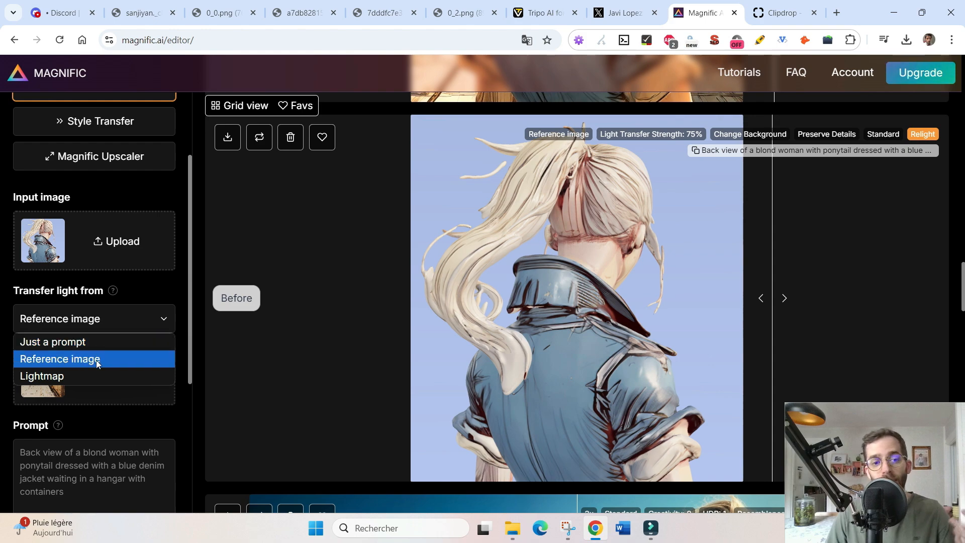
pyautogui.click(161, 312)
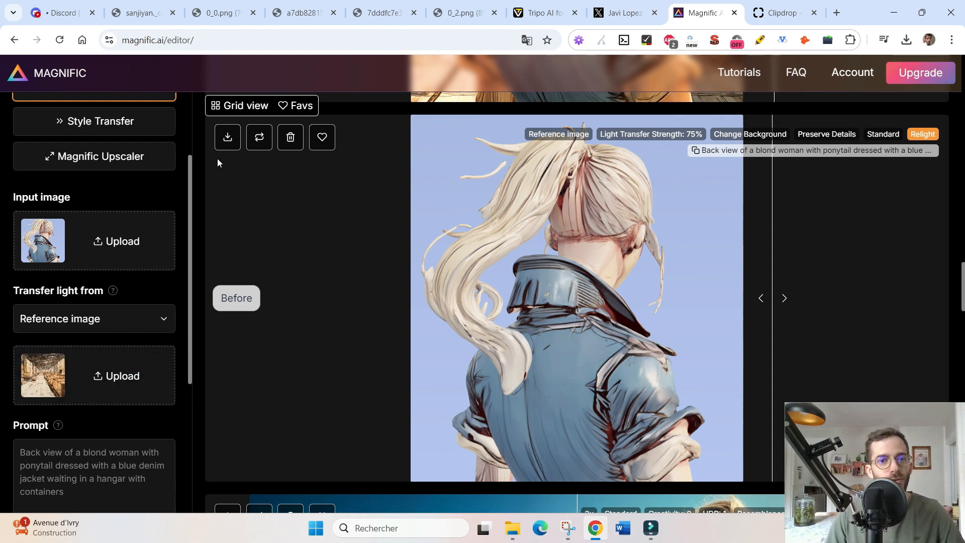
pyautogui.click(391, 14)
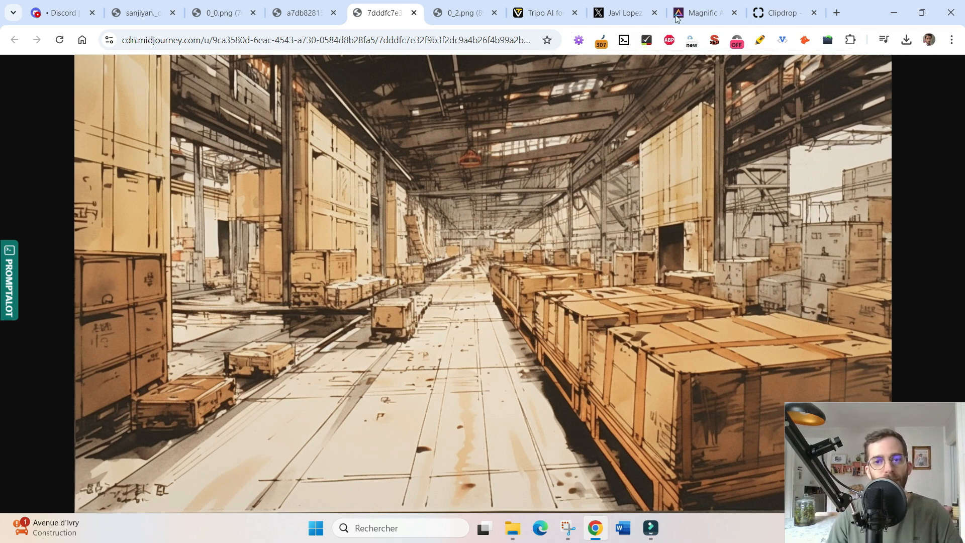
pyautogui.click(704, 12)
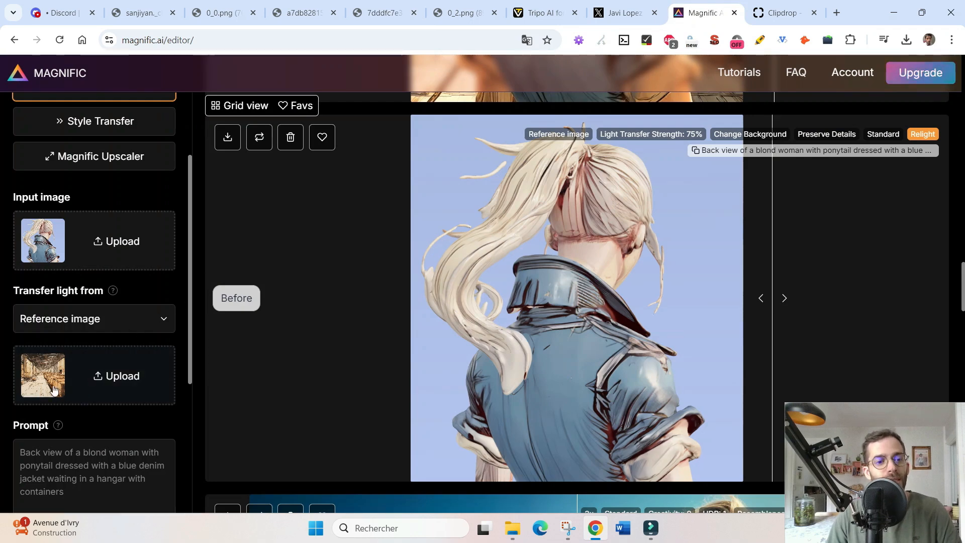
# Step: Examine the Relight prompt, light transfer strength, background and detail options, and style setting
pyautogui.scroll(-4, 95, 336)
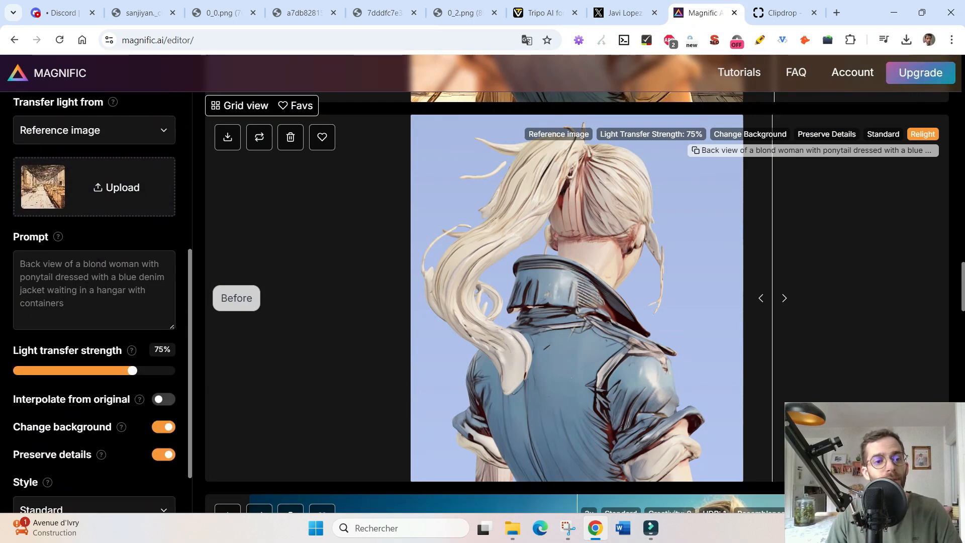
pyautogui.moveTo(20, 263); pyautogui.dragTo(99, 308)
pyautogui.click(99, 308)
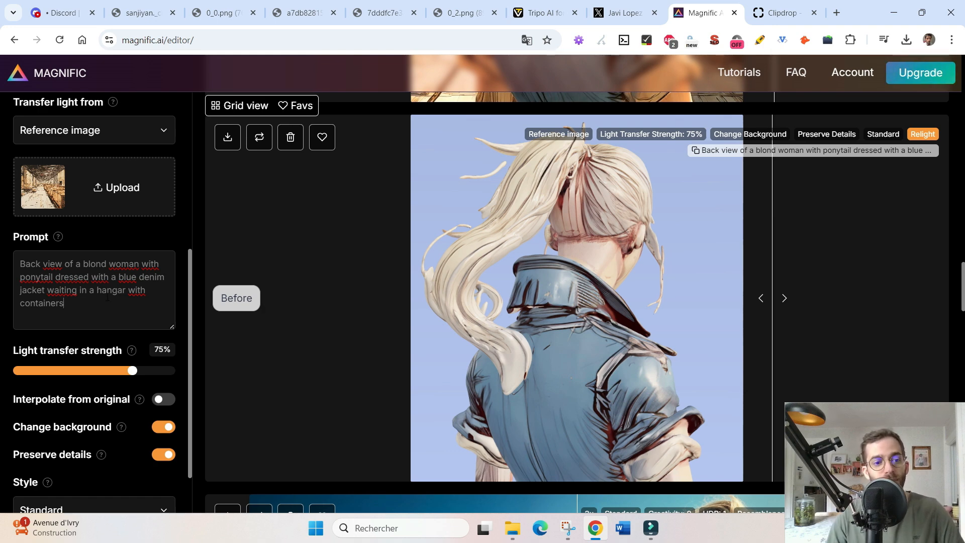
pyautogui.scroll(-1, 107, 297)
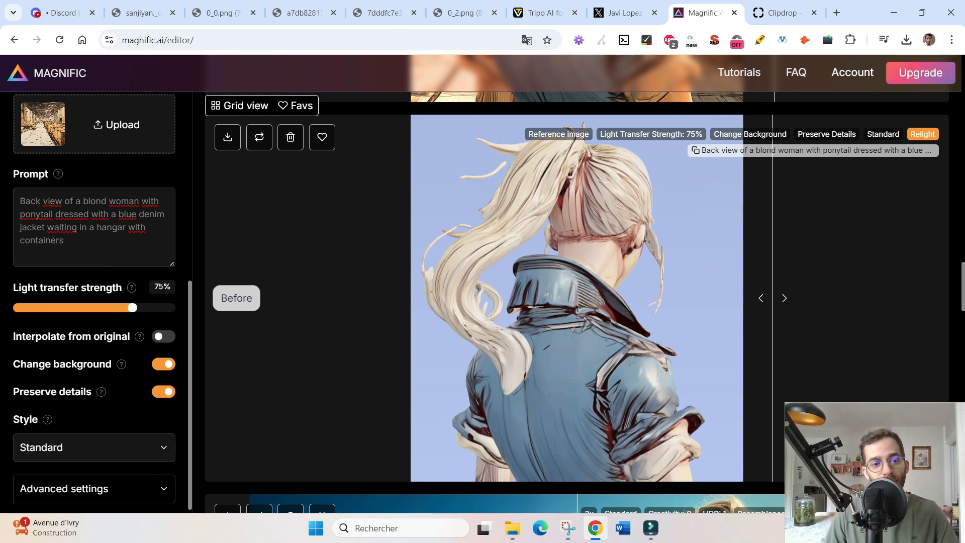
# Step: Examine the Change background setting and read the explanation of the Preserve details option
pyautogui.scroll(-1, 159, 288)
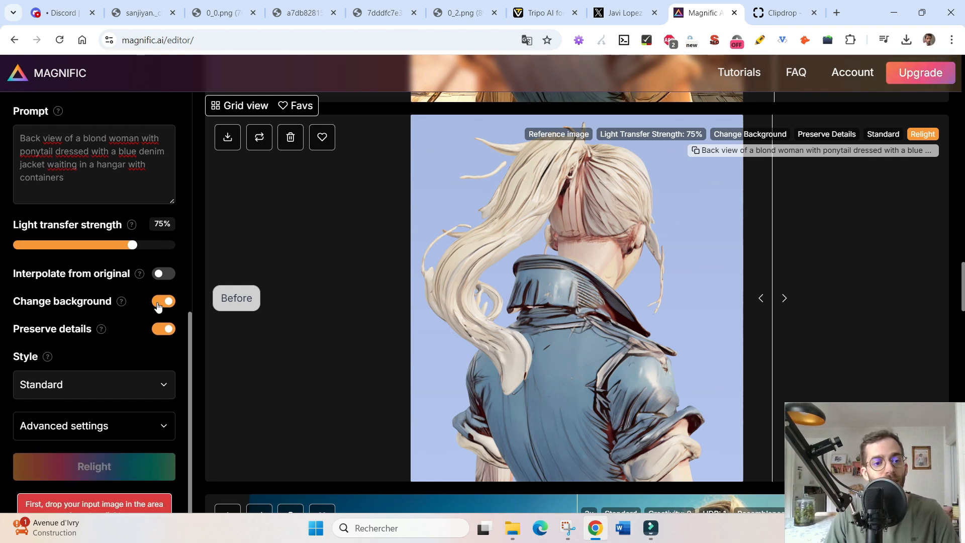
pyautogui.click(162, 303)
pyautogui.click(161, 302)
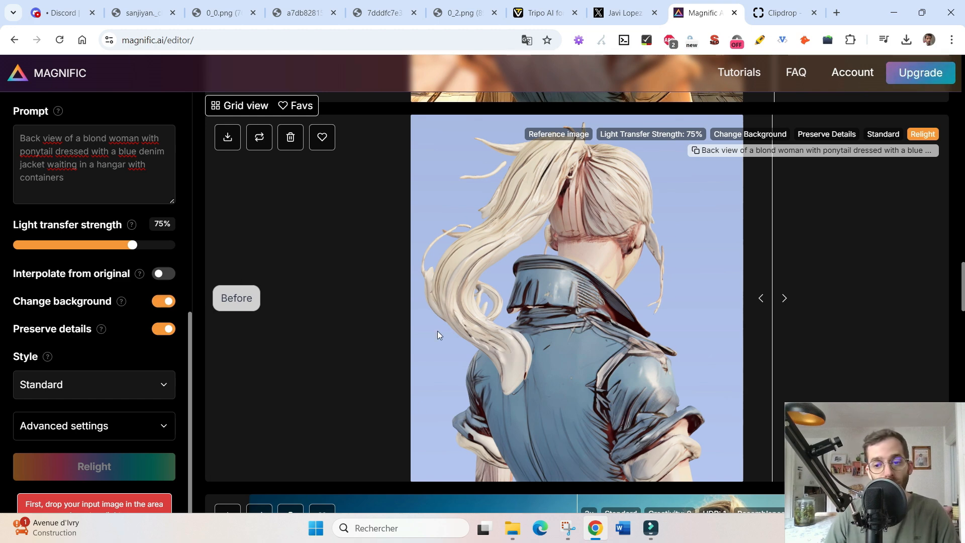
pyautogui.moveTo(104, 331)
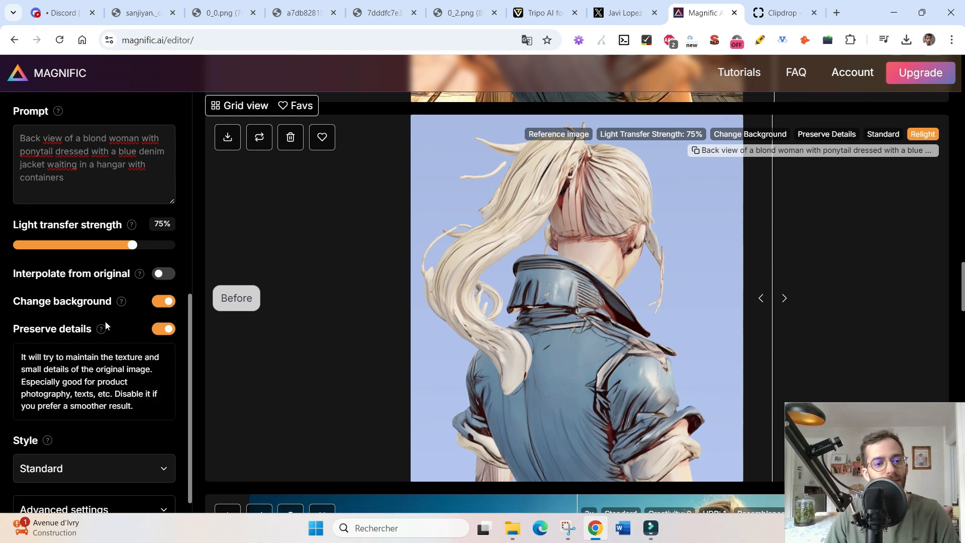
pyautogui.scroll(-1, 105, 332)
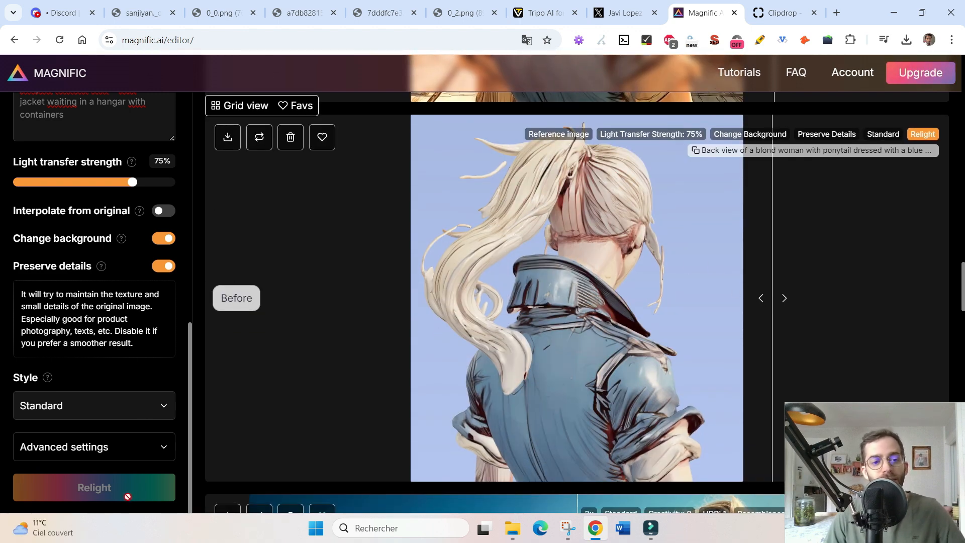
# Step: Reveal the full relit warehouse result, and view the woman's 3D model from the front in Tripo before returning to Magnific
pyautogui.scroll(7, 101, 243)
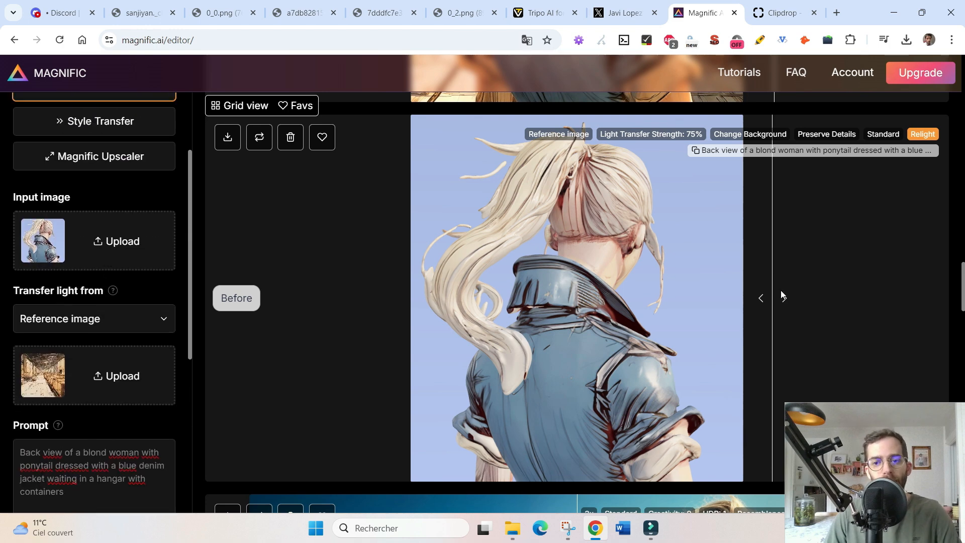
pyautogui.moveTo(776, 303); pyautogui.dragTo(371, 327)
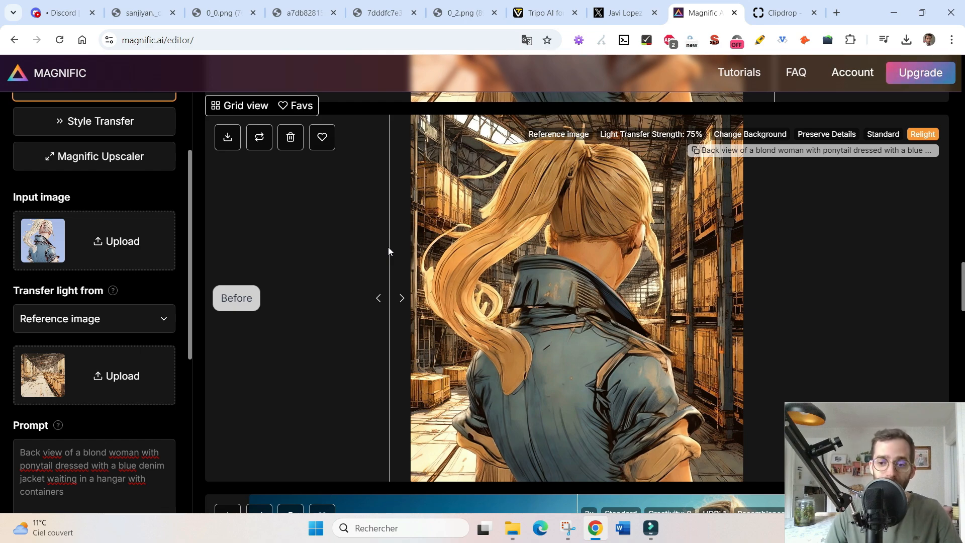
pyautogui.click(545, 13)
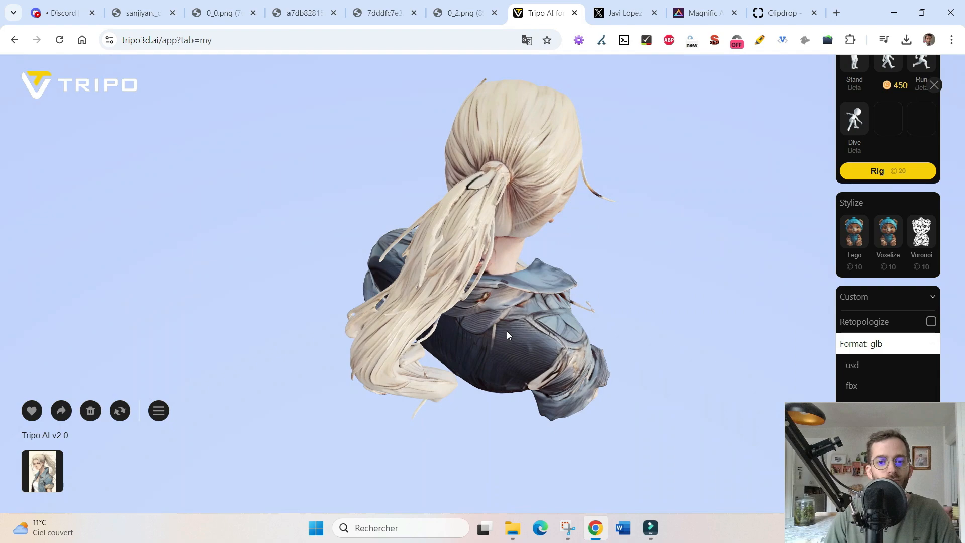
pyautogui.moveTo(545, 339); pyautogui.dragTo(511, 241)
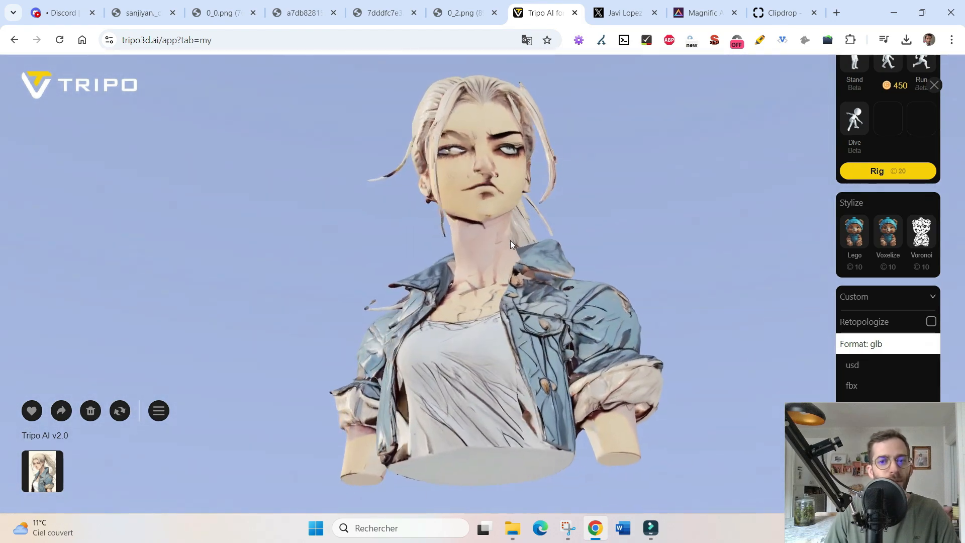
pyautogui.click(676, 17)
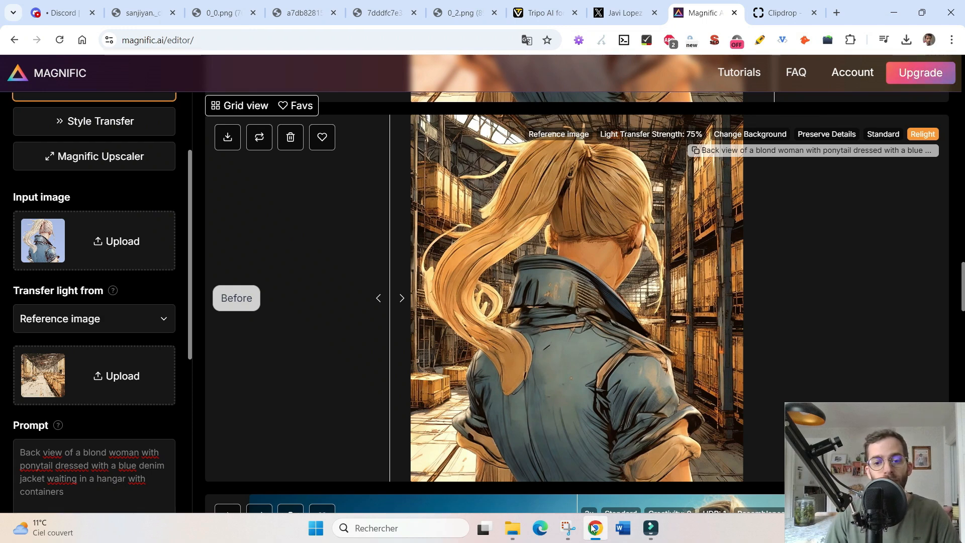
# Step: View the captured back-view screenshot in the Snipping Tool and check the download formats of the relit image in Magnific
pyautogui.click(568, 528)
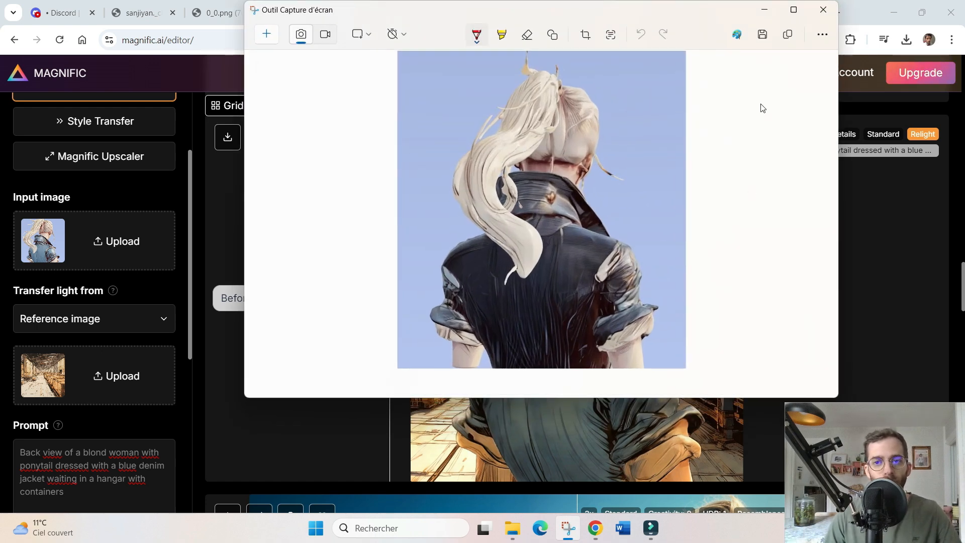
pyautogui.click(766, 15)
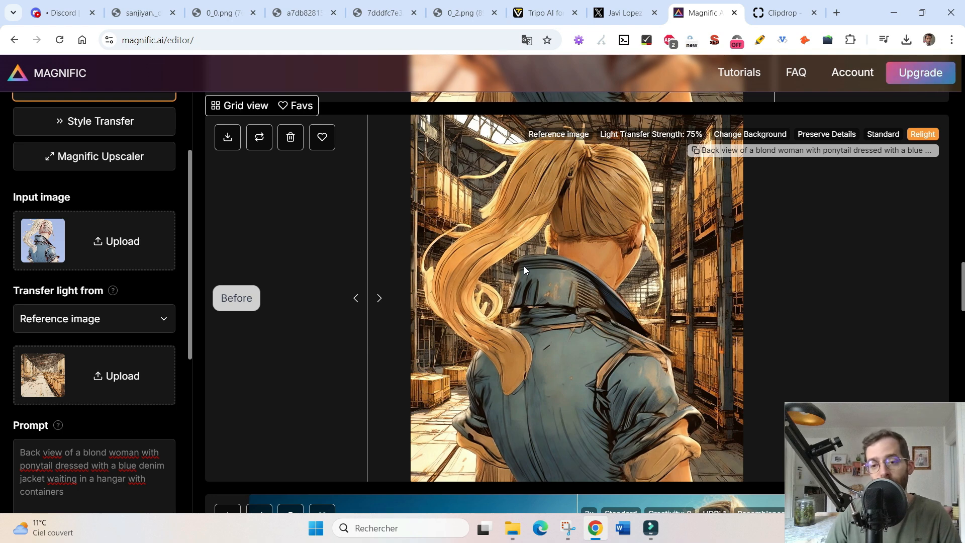
pyautogui.click(228, 142)
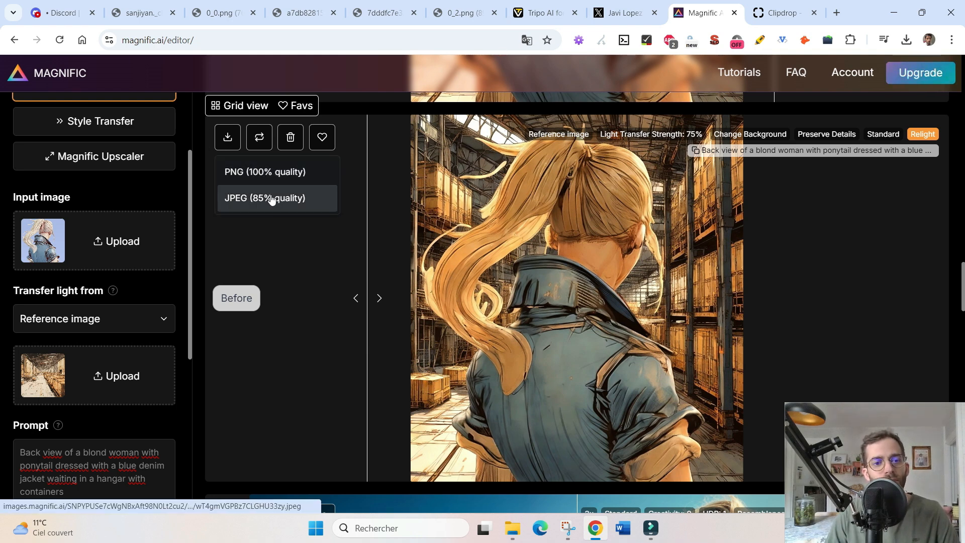
pyautogui.click(822, 285)
# Step: Select the Style Transfer spell and load the relit back-view image as input with its hangar prompt
pyautogui.scroll(2, 120, 254)
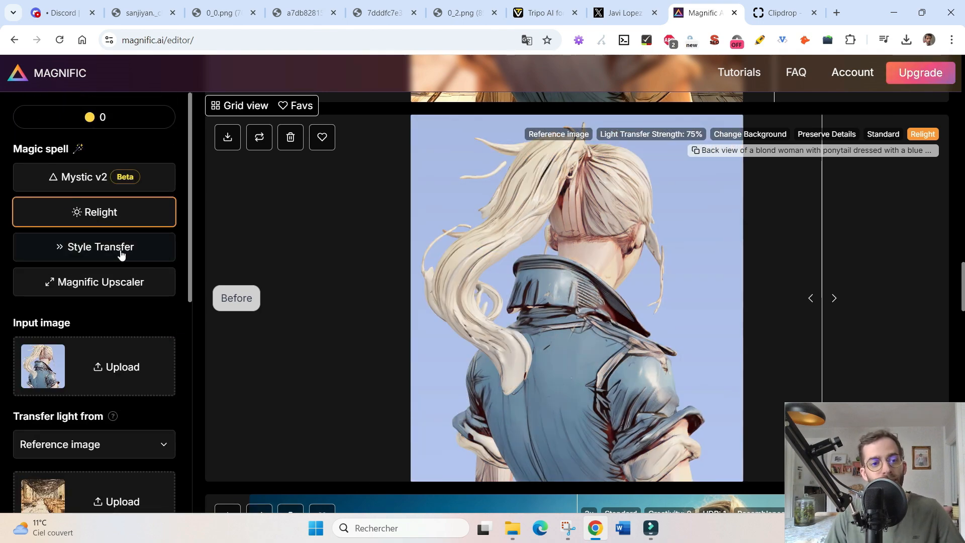
pyautogui.click(120, 251)
pyautogui.scroll(-1, 123, 252)
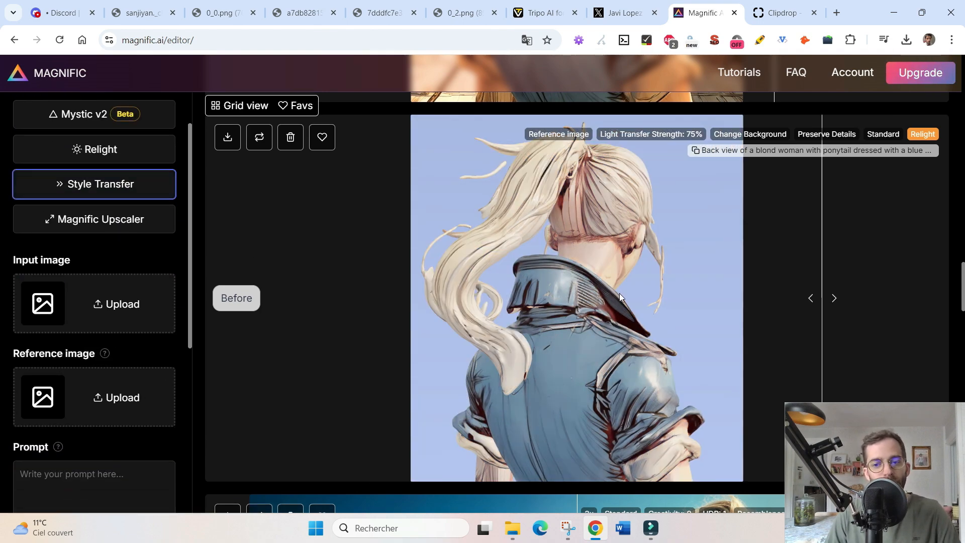
pyautogui.scroll(7, 620, 293)
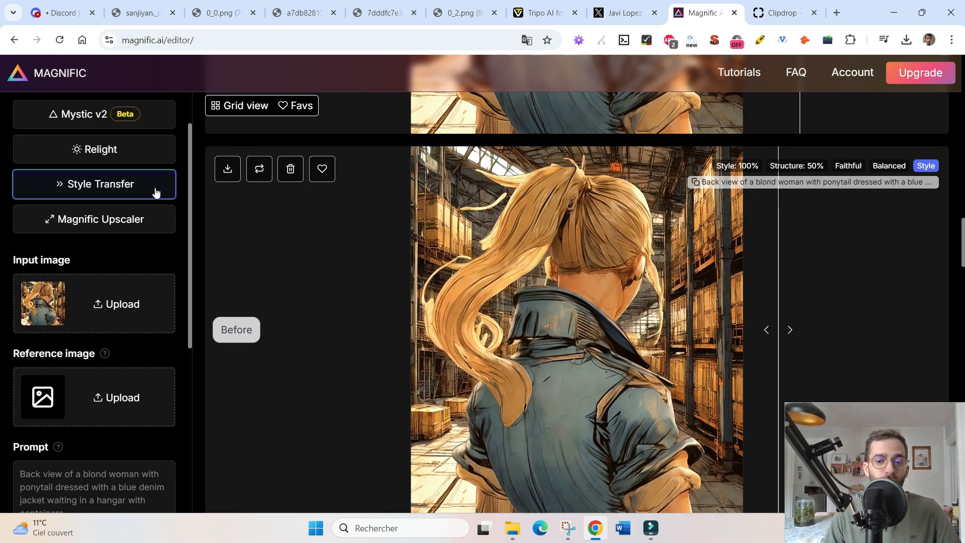
# Step: Compare the Style Transfer input image with the relit result, revealing the result's full after image
pyautogui.scroll(-1, 362, 223)
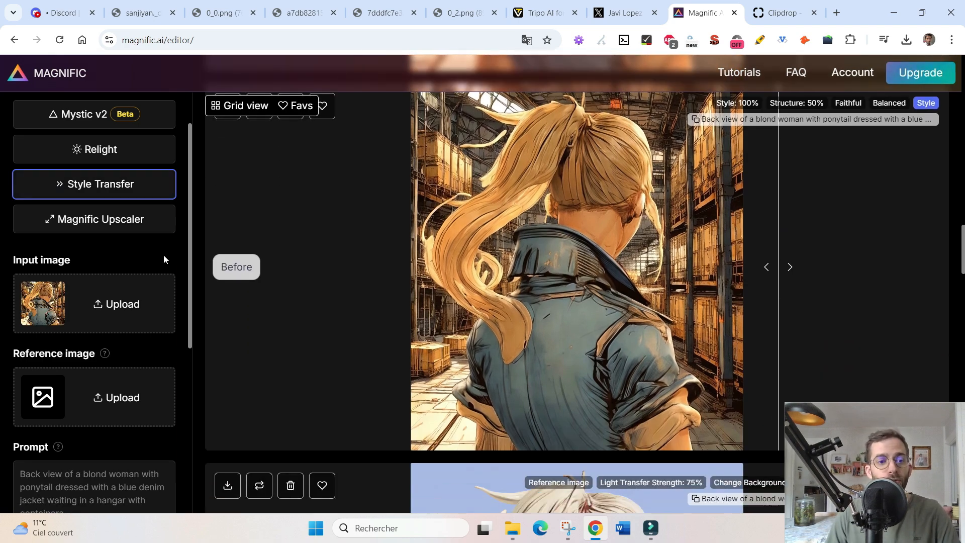
pyautogui.scroll(-1, 126, 251)
pyautogui.scroll(1, 92, 249)
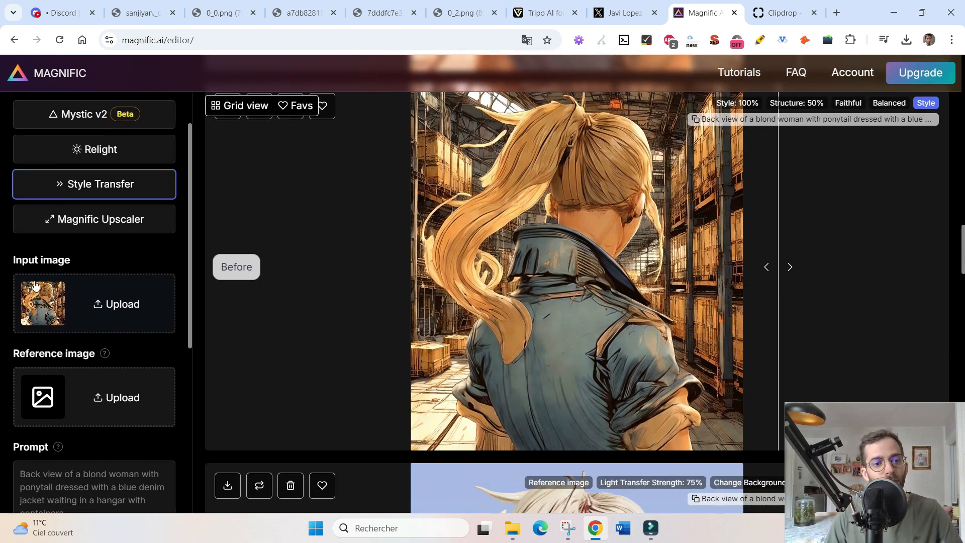
pyautogui.scroll(-5, 384, 325)
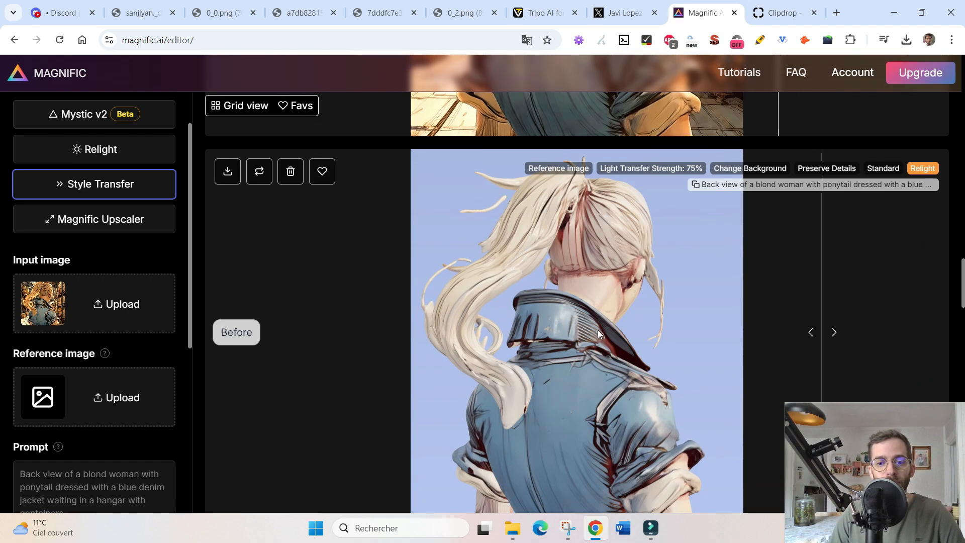
pyautogui.moveTo(599, 330); pyautogui.dragTo(373, 330)
pyautogui.scroll(5, 629, 333)
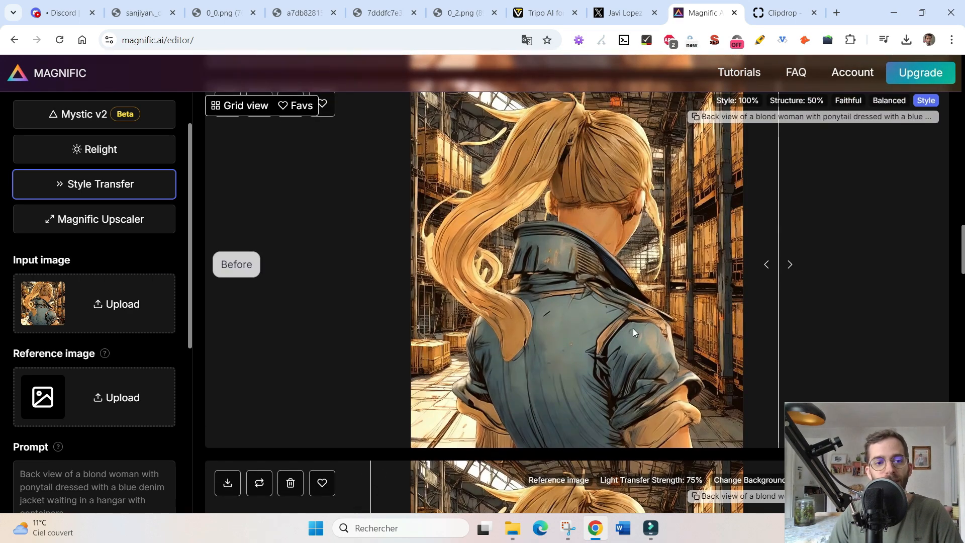
pyautogui.scroll(1, 448, 319)
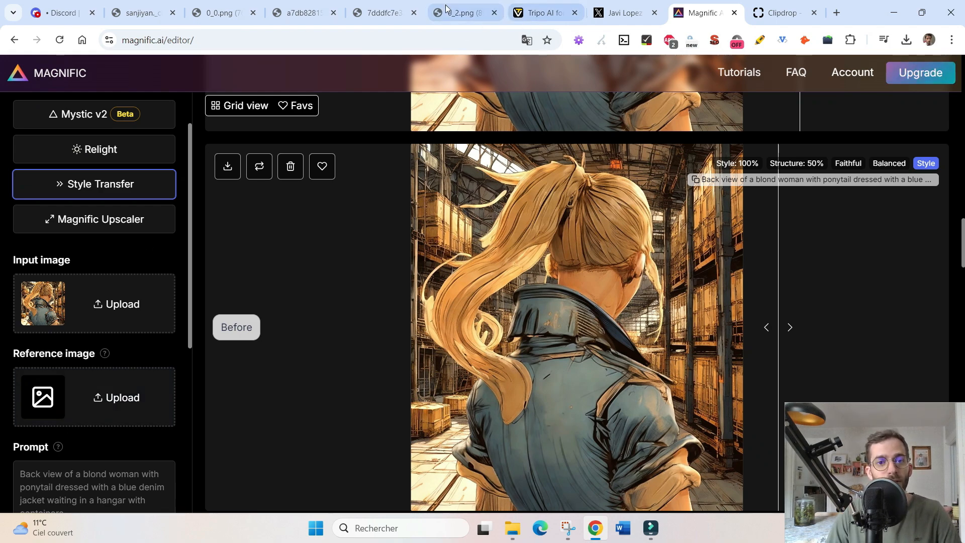
# Step: Use the Midjourney portrait of the blond woman in the denim jacket as the Style Transfer reference image
pyautogui.click(314, 11)
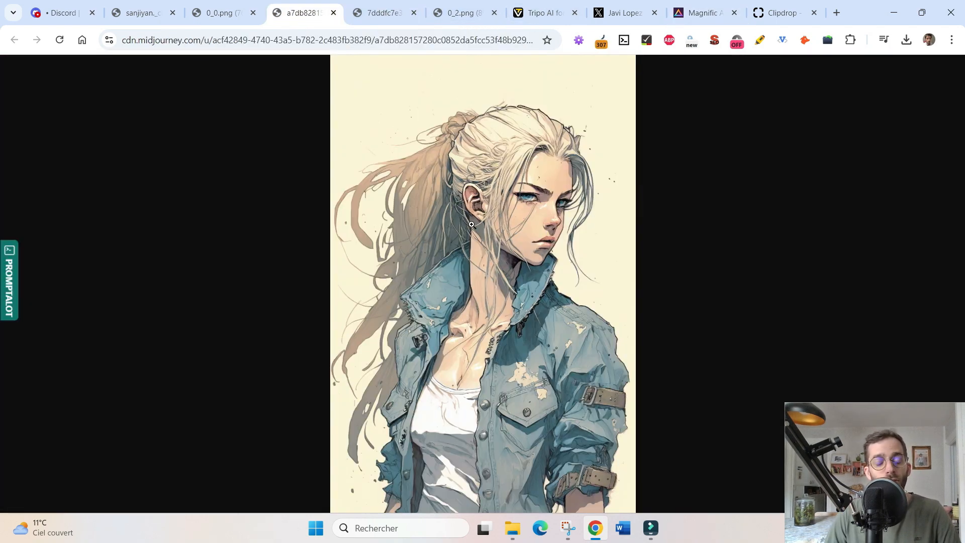
pyautogui.moveTo(471, 224); pyautogui.dragTo(86, 384)
pyautogui.click(626, 262)
pyautogui.scroll(-1, 55, 352)
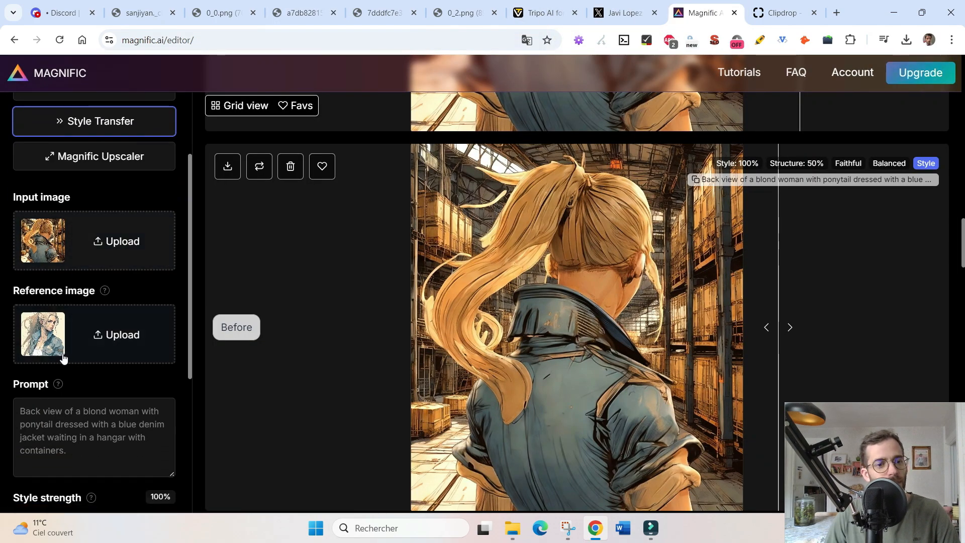
# Step: Review the Style Transfer images, prompt, style strength, structure strength and flavor settings
pyautogui.scroll(-3, 75, 328)
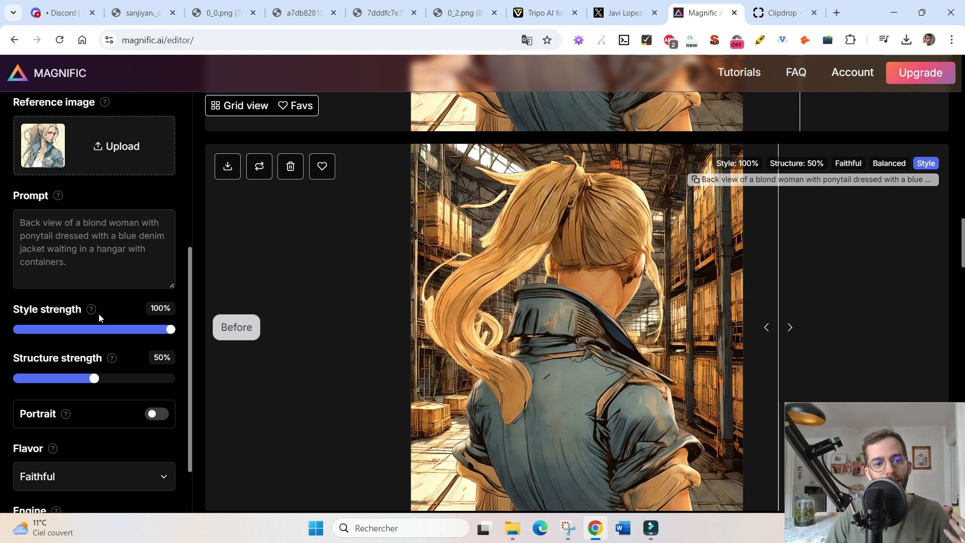
pyautogui.scroll(-1, 100, 318)
pyautogui.scroll(4, 100, 318)
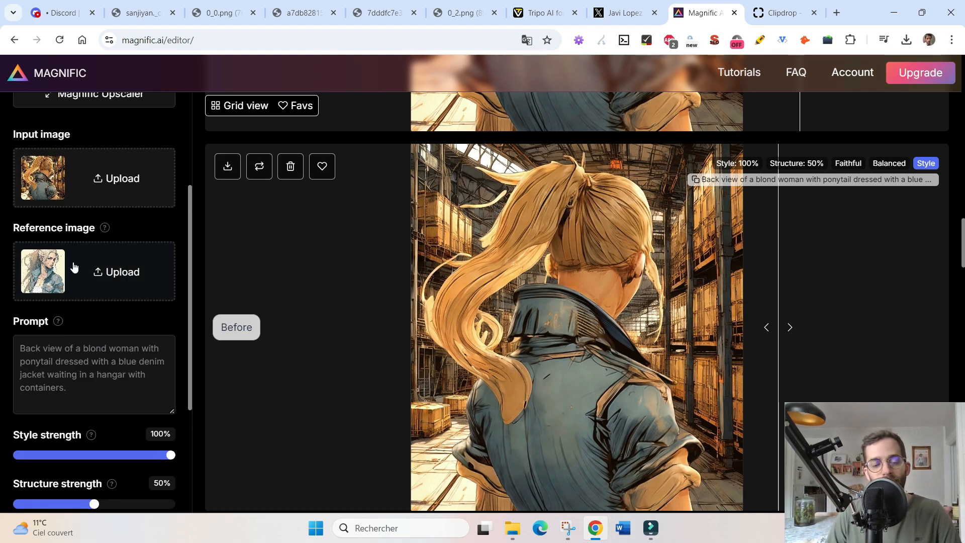
pyautogui.scroll(-1, 74, 266)
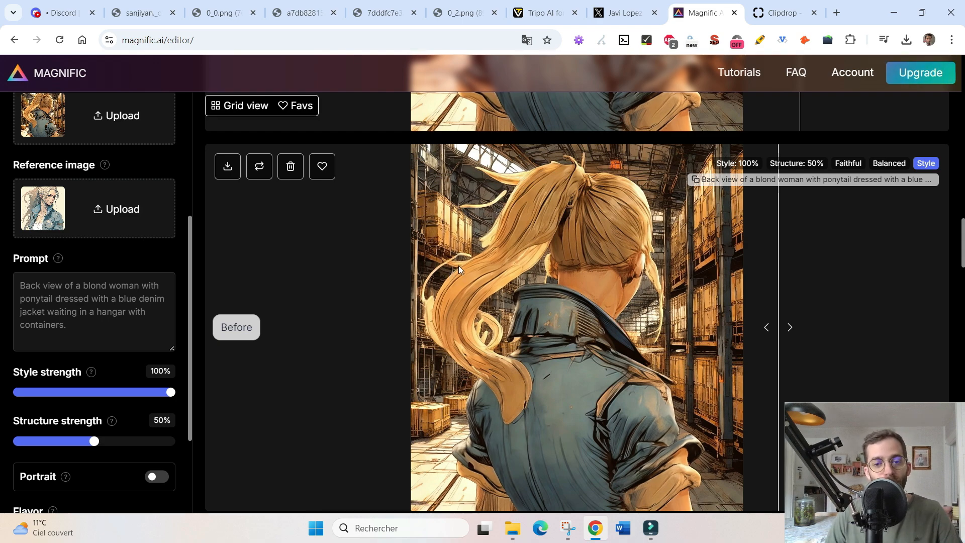
# Step: Reveal and examine the full style-transferred image generated with 100% style and 50% structure strength
pyautogui.scroll(-1, 449, 291)
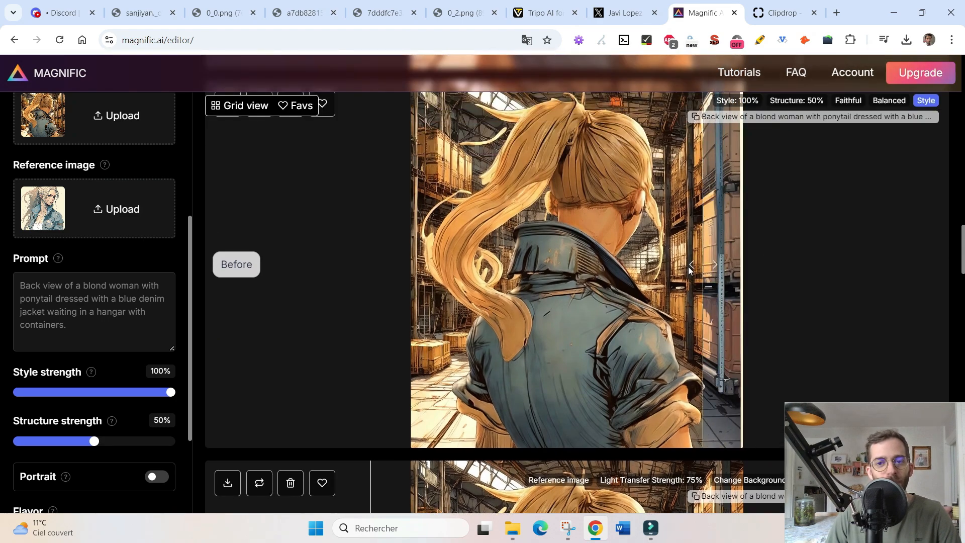
pyautogui.scroll(-5, 567, 278)
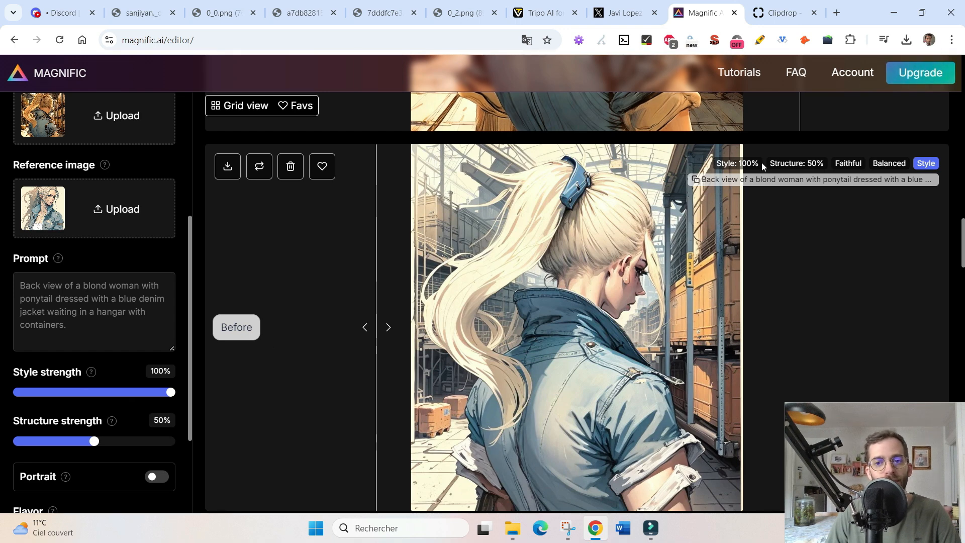
pyautogui.scroll(-1, 785, 201)
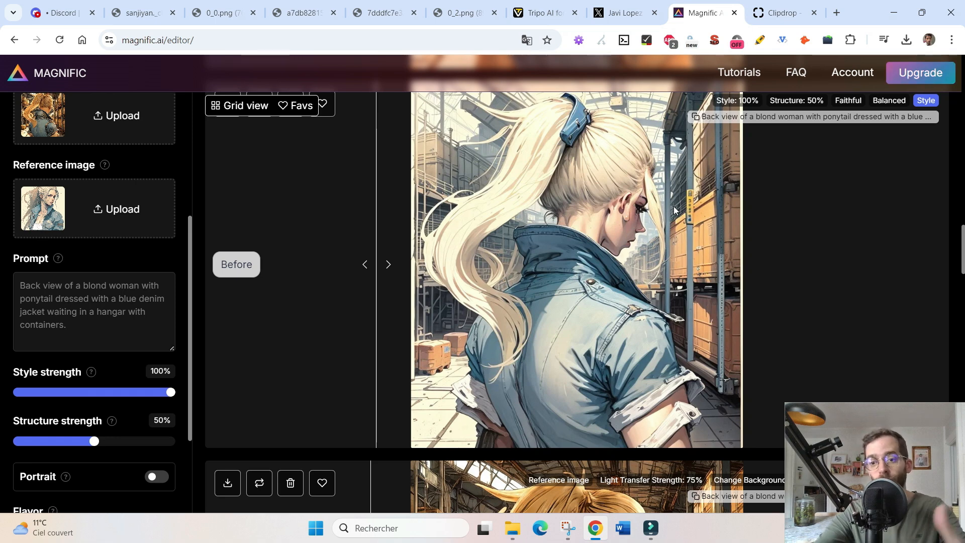
pyautogui.scroll(1, 675, 210)
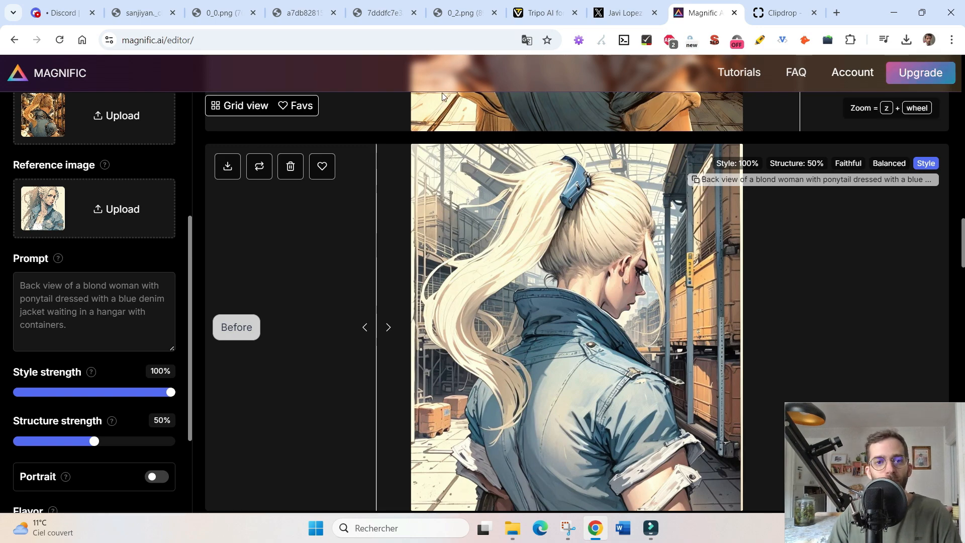
# Step: View the original portrait and the warehouse picture full size, returning to Magnific after each one
pyautogui.click(302, 12)
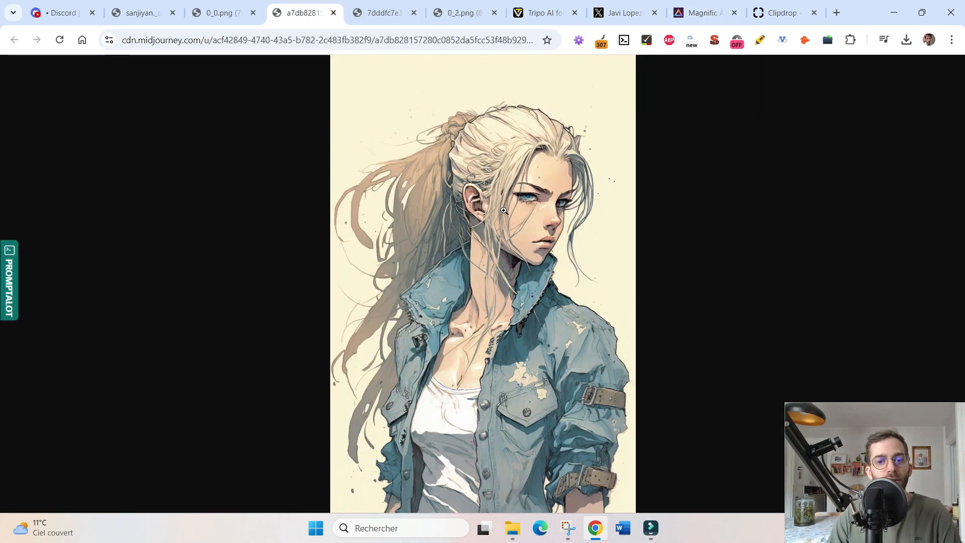
pyautogui.click(701, 13)
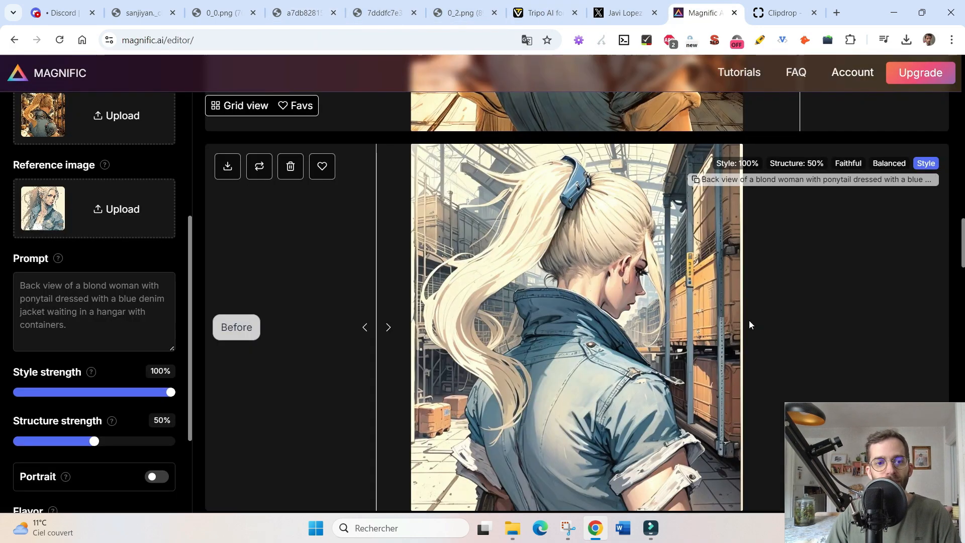
pyautogui.scroll(-1, 750, 321)
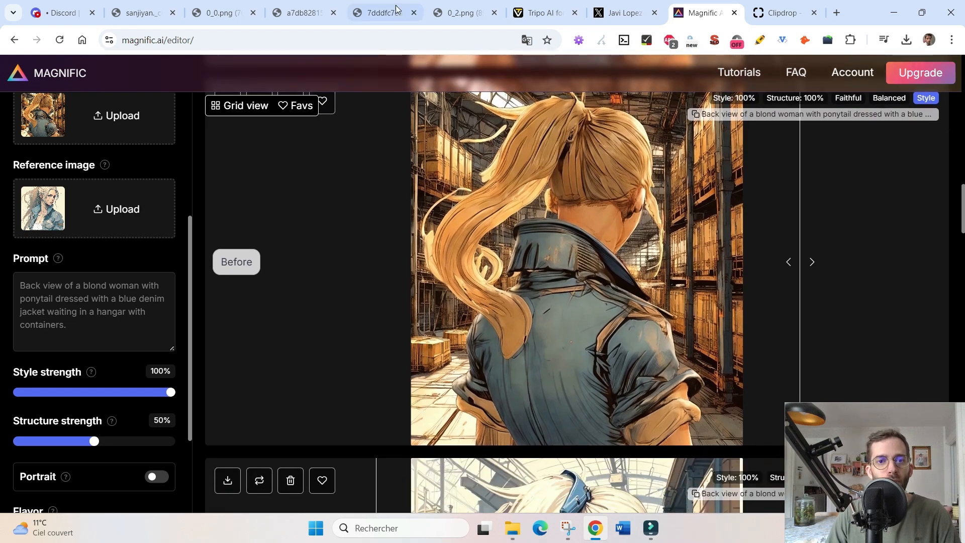
pyautogui.click(385, 14)
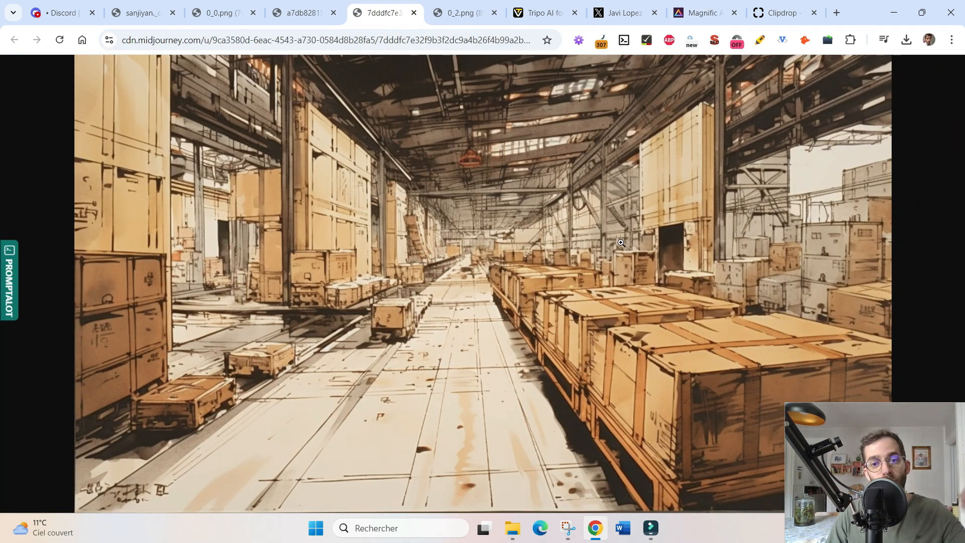
pyautogui.click(701, 12)
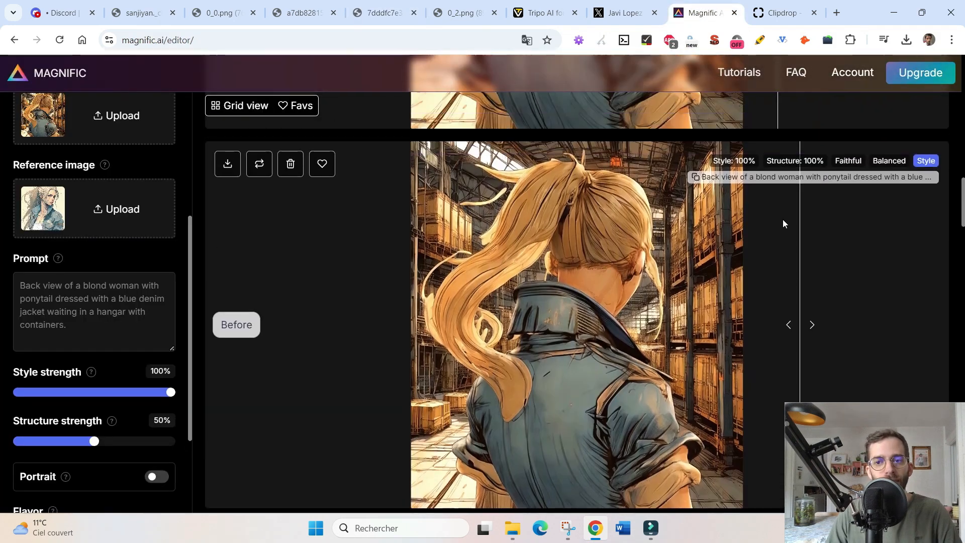
# Step: Reveal the full after image of the style transfer result made with 100% structure strength
pyautogui.moveTo(800, 289); pyautogui.dragTo(411, 302)
pyautogui.scroll(-1, 468, 295)
pyautogui.scroll(1, 469, 295)
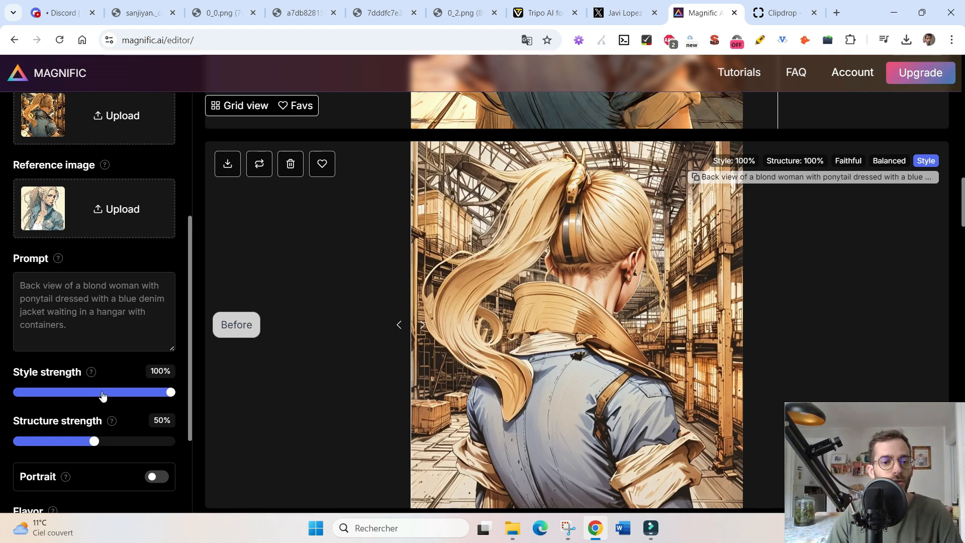
# Step: Lower the style strength to 29%
pyautogui.click(59, 394)
pyautogui.moveTo(56, 397); pyautogui.dragTo(67, 399)
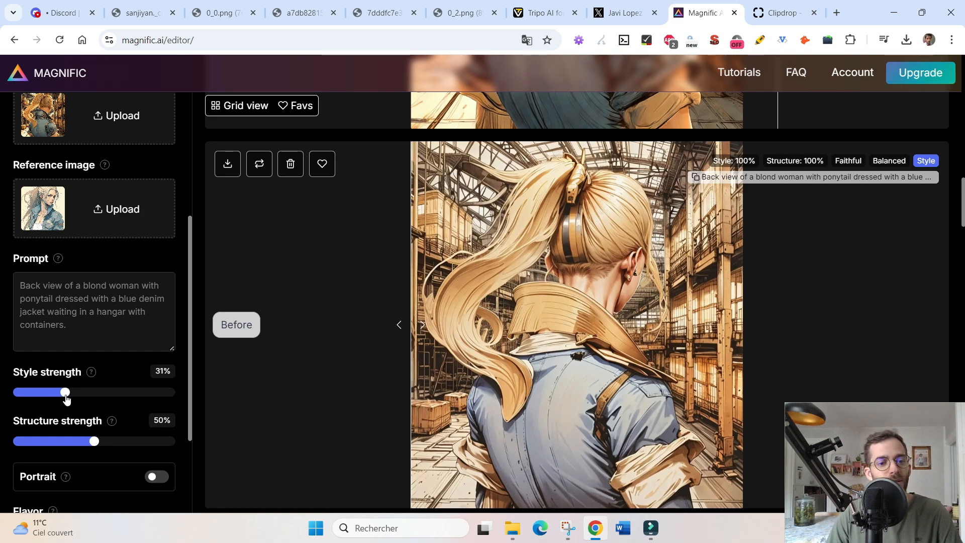
# Step: Examine the style transfer results made with 25% and 20% style strength, view the original portrait full size and return to Magnific
pyautogui.scroll(-8, 692, 317)
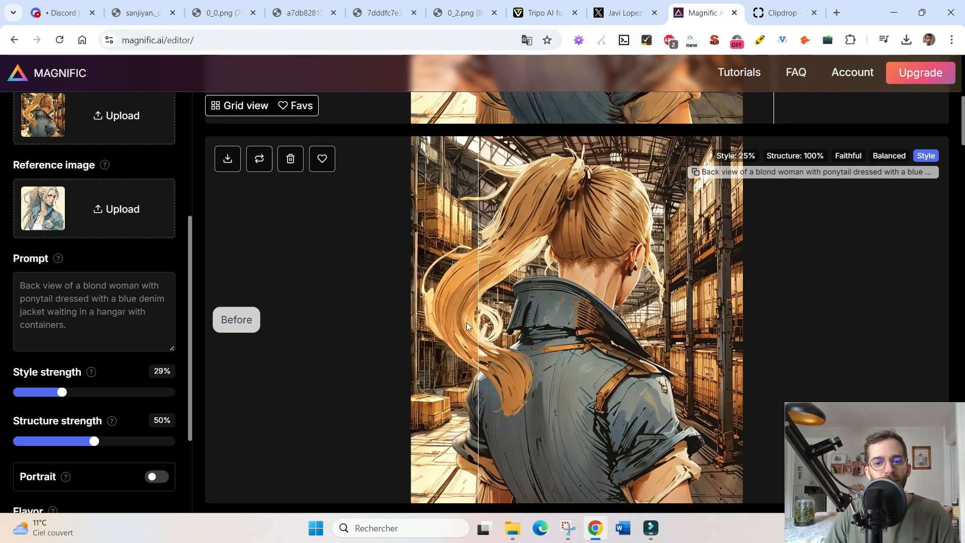
pyautogui.scroll(5, 467, 326)
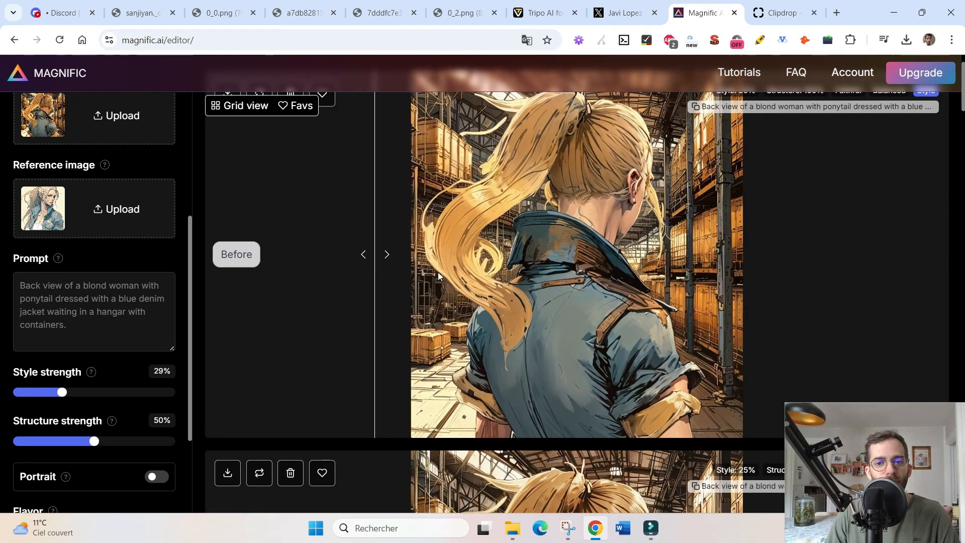
pyautogui.scroll(1, 441, 272)
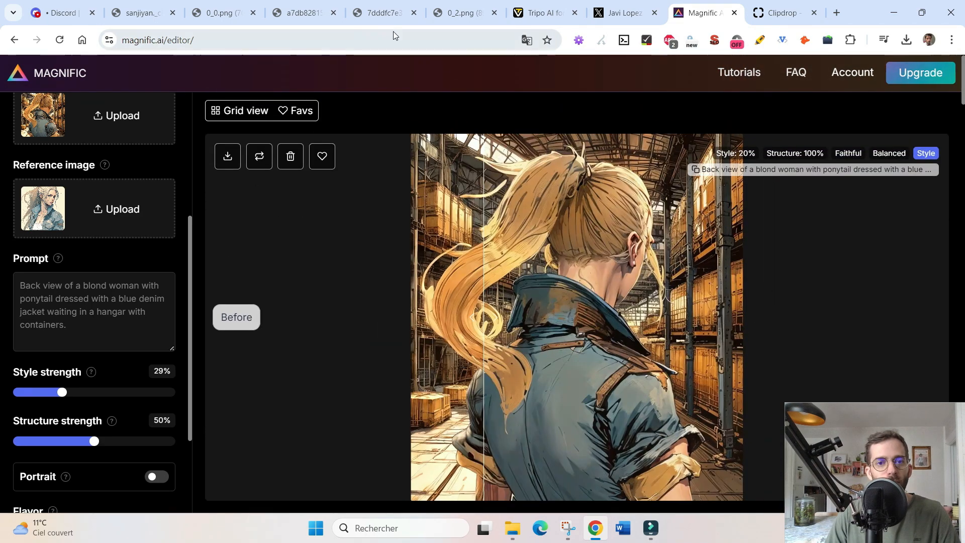
pyautogui.click(304, 13)
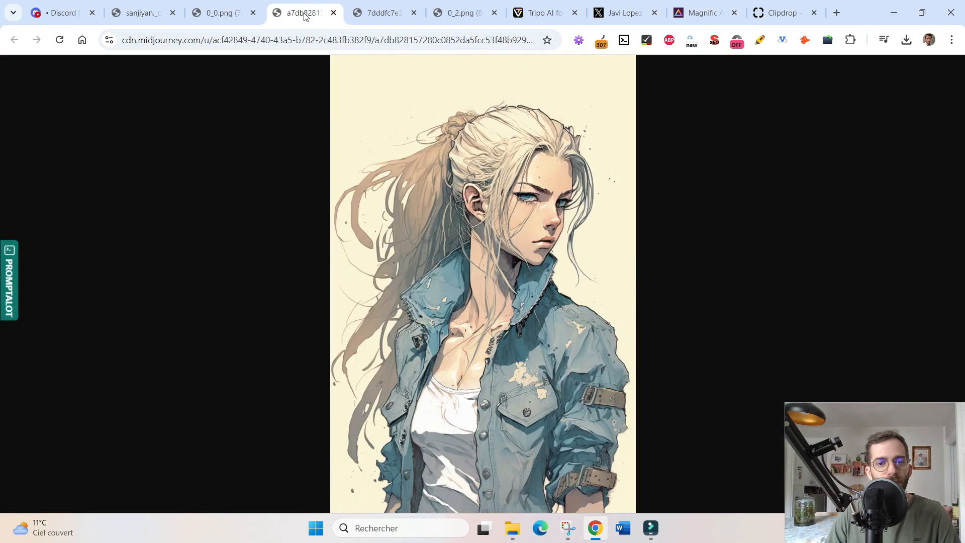
pyautogui.click(667, 17)
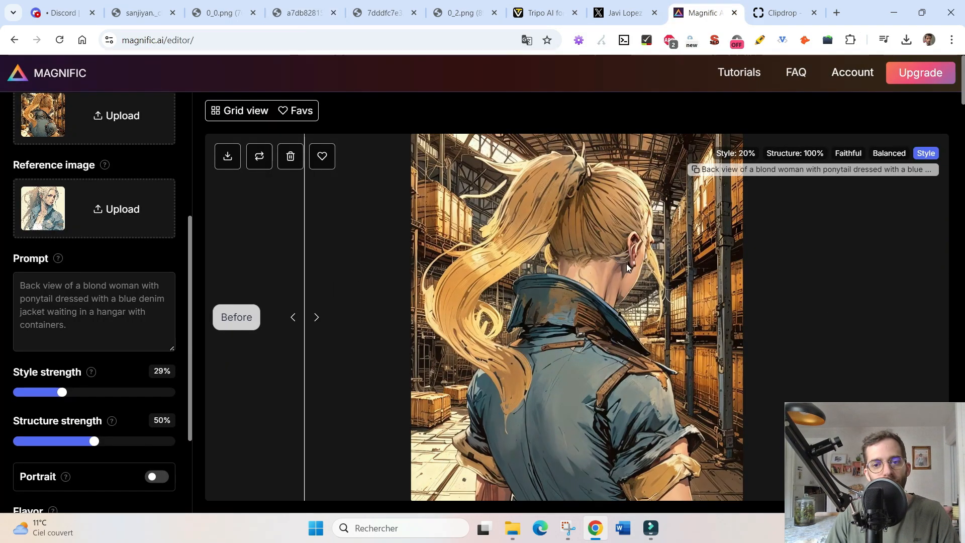
# Step: Compare the jacket, hair and background in the 20% and 25% style strength results
pyautogui.scroll(-1, 640, 260)
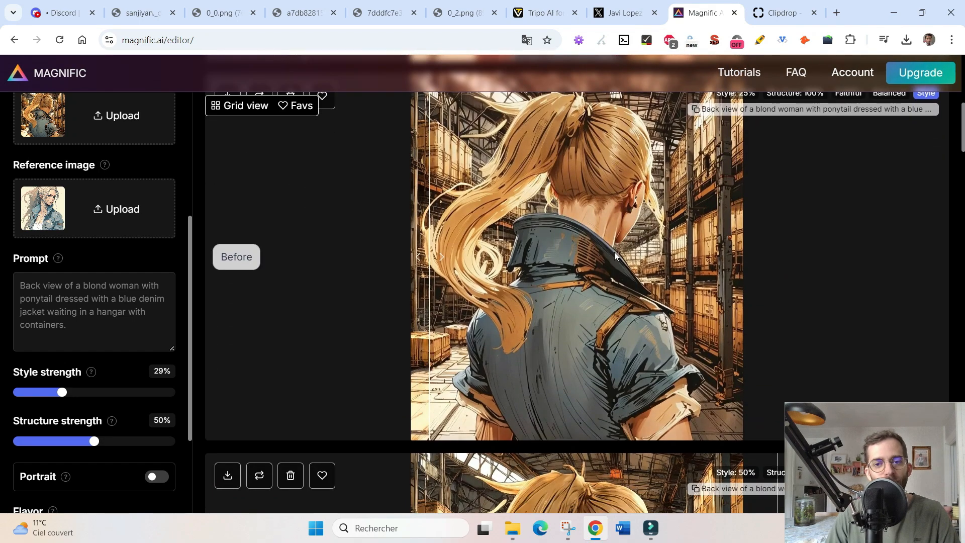
pyautogui.scroll(1, 644, 280)
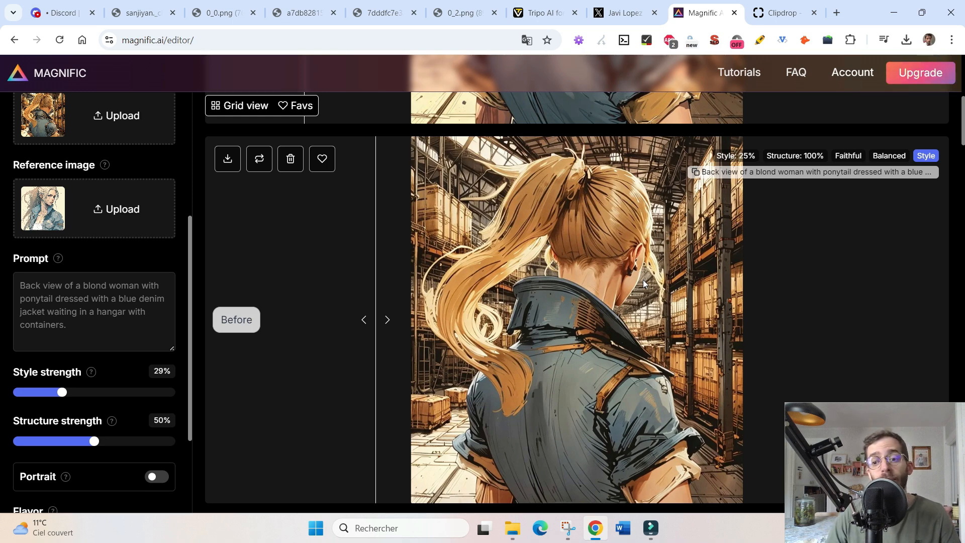
pyautogui.scroll(-1, 646, 281)
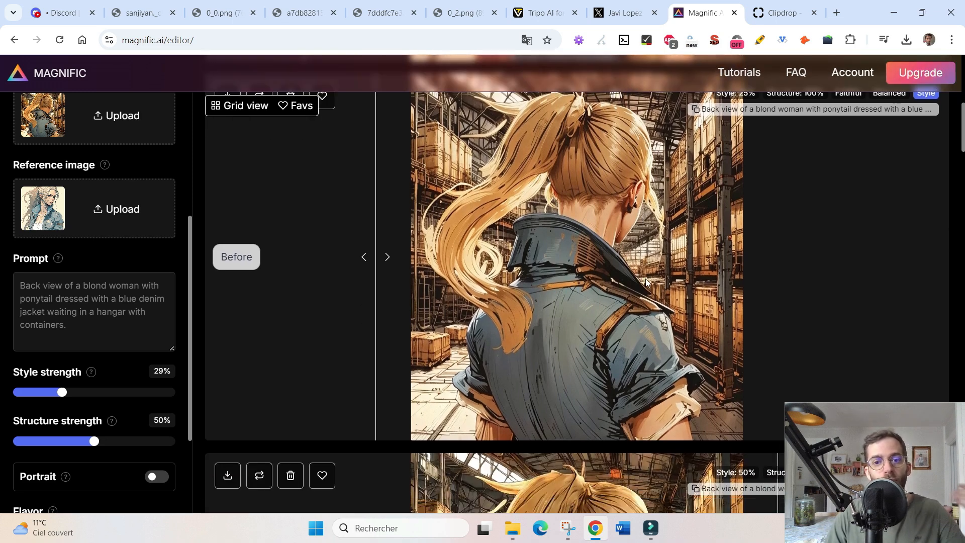
pyautogui.scroll(-5, 645, 280)
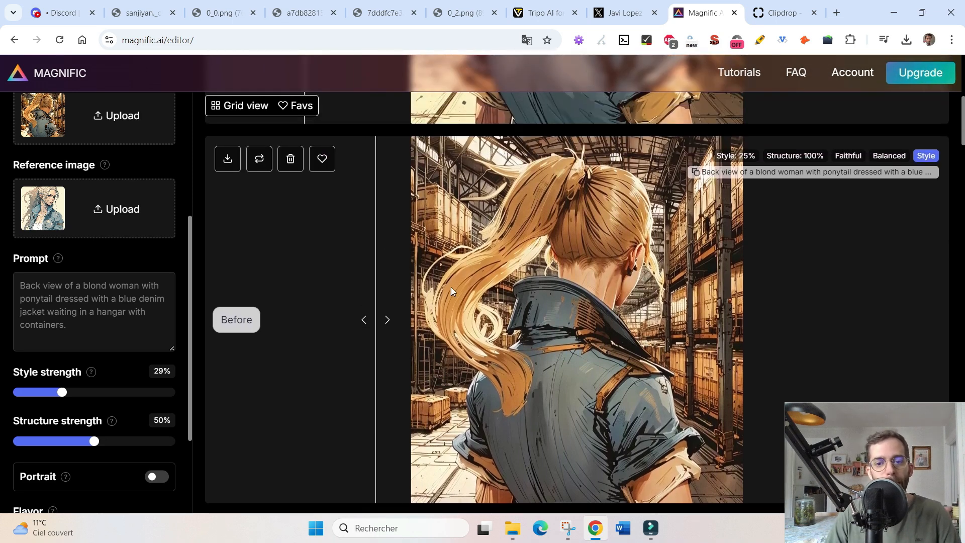
pyautogui.scroll(-1, 609, 265)
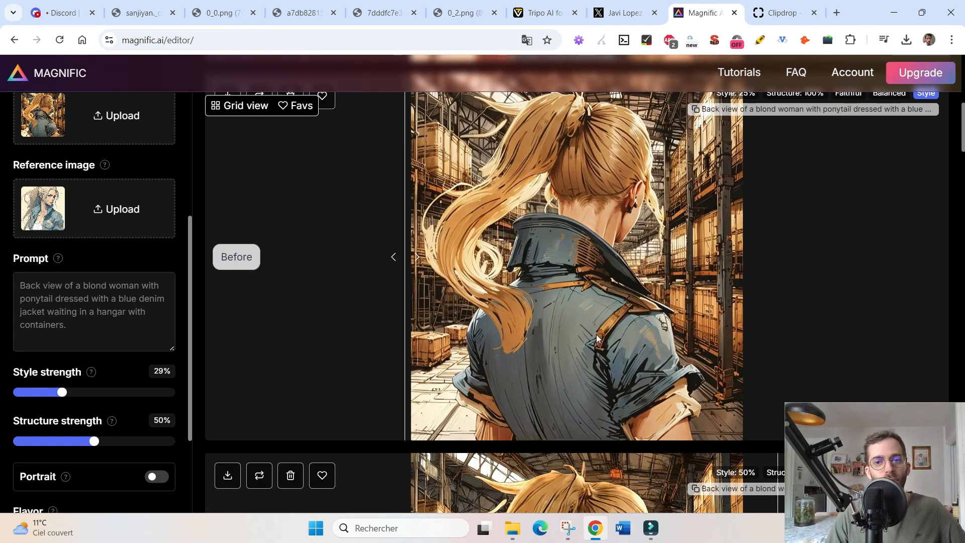
# Step: In Clipdrop Cleanup, load the back-view image, brush over the brown straps and patches on the jacket's collar and shoulder, and clean them away
pyautogui.click(785, 13)
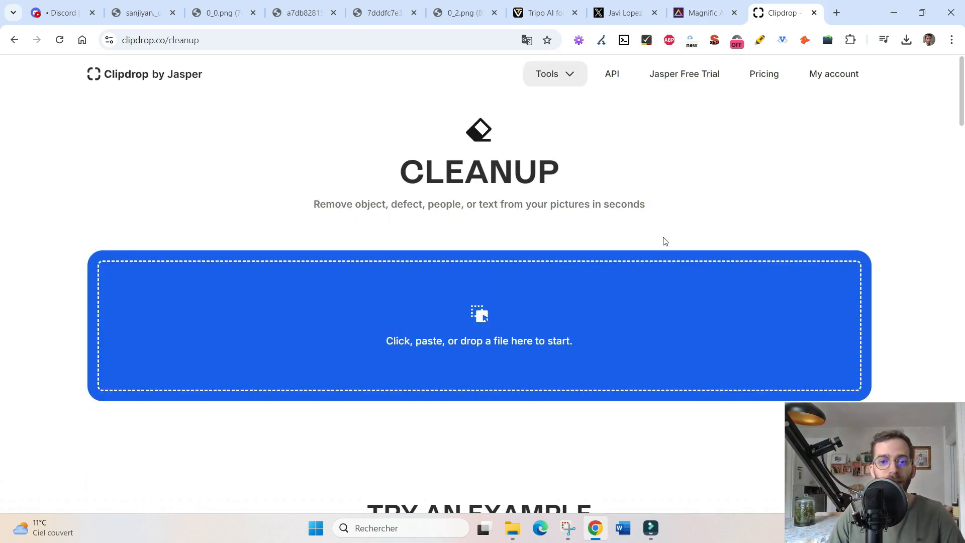
pyautogui.moveTo(517, 126); pyautogui.dragTo(518, 299)
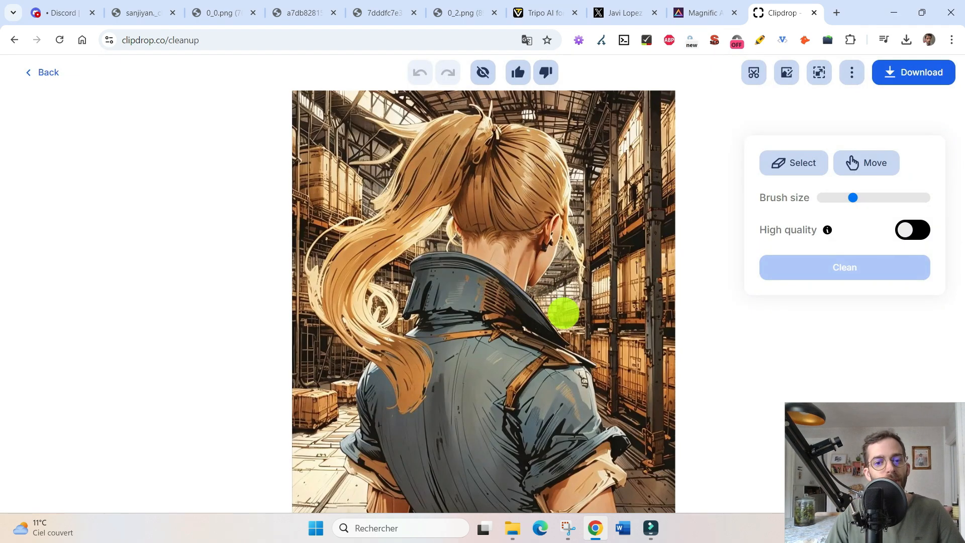
pyautogui.moveTo(504, 410)
pyautogui.mouseDown()
pyautogui.moveTo(528, 376)
pyautogui.moveTo(558, 365)
pyautogui.moveTo(485, 321)
pyautogui.moveTo(445, 336)
pyautogui.moveTo(501, 314)
pyautogui.moveTo(475, 284)
pyautogui.mouseUp()
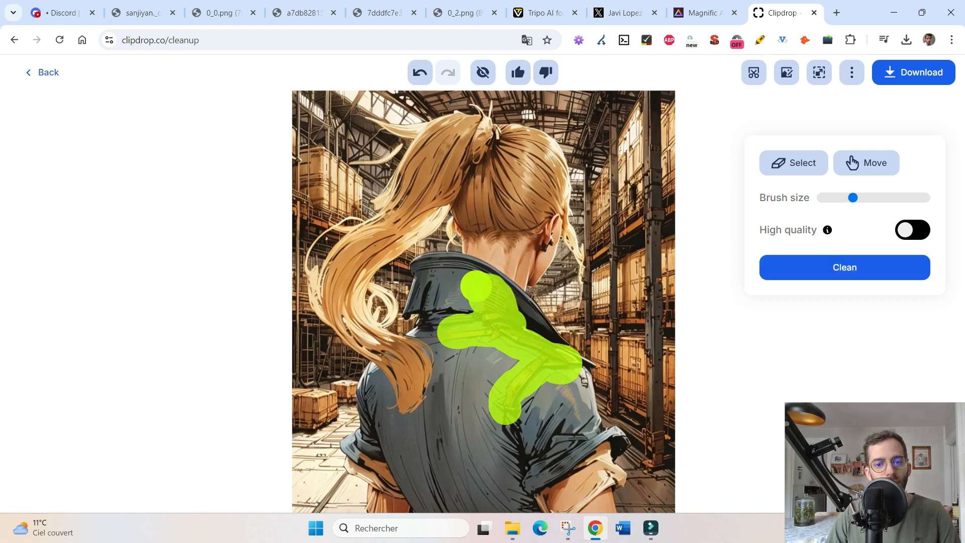
pyautogui.click(808, 275)
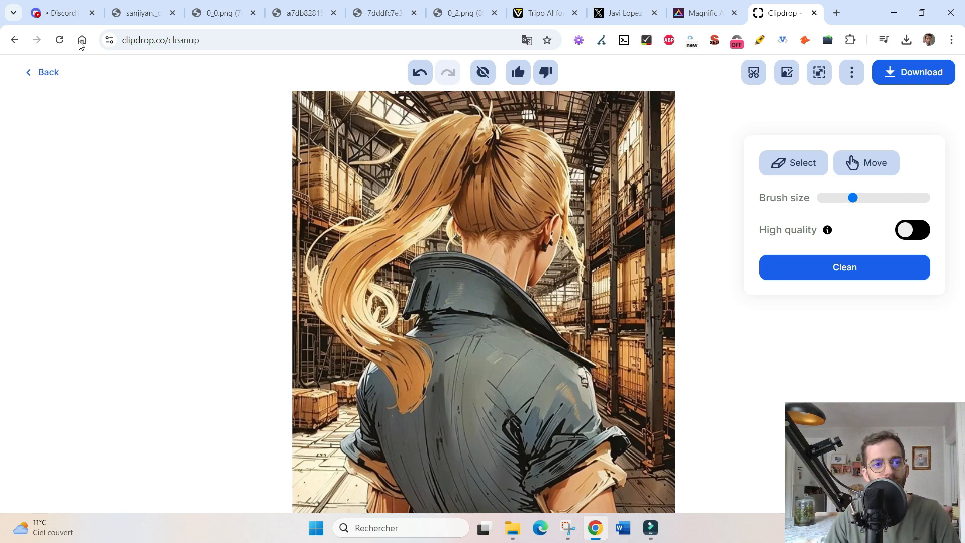
# Step: Compare the low-angle character image in Discord with the Tripo 3D model it comes from, ending in Discord
pyautogui.click(73, 18)
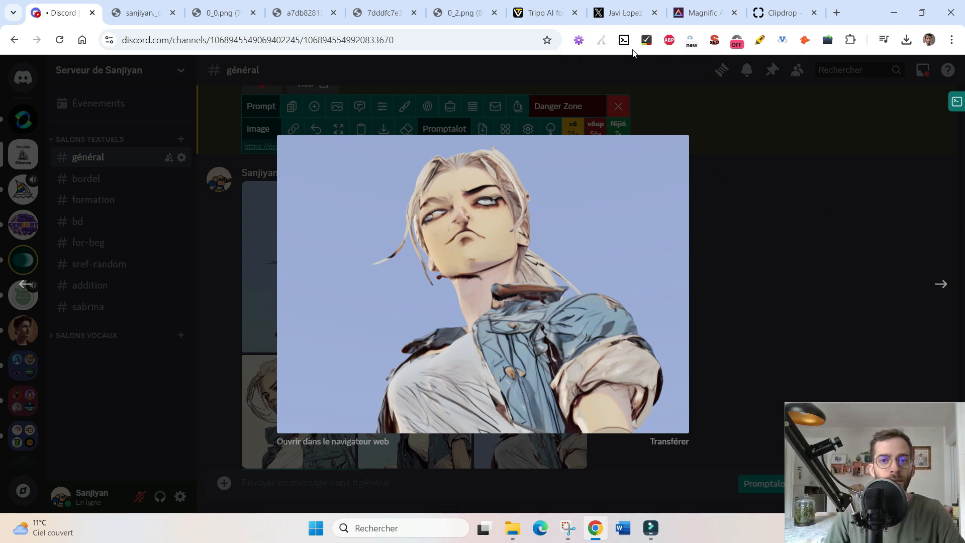
pyautogui.click(541, 13)
pyautogui.moveTo(540, 327); pyautogui.dragTo(499, 313)
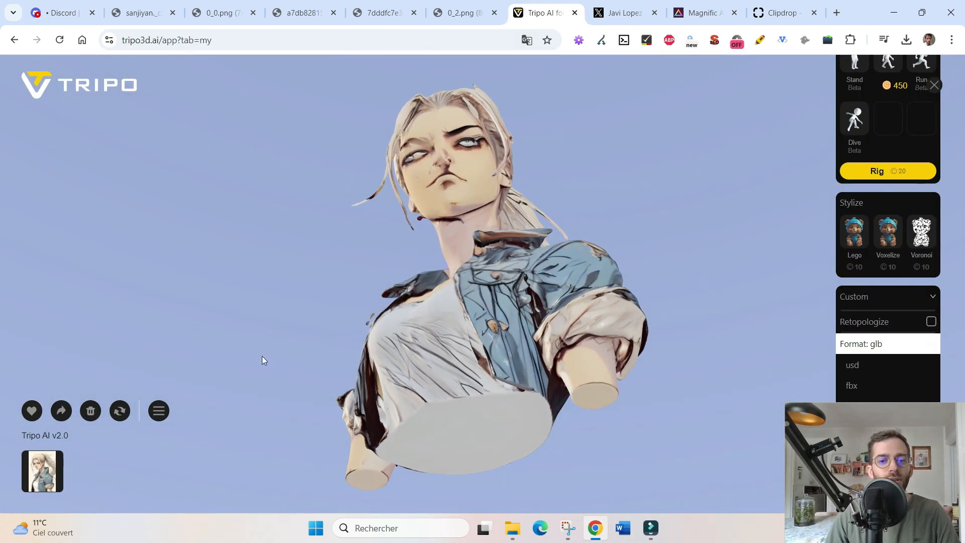
pyautogui.click(65, 13)
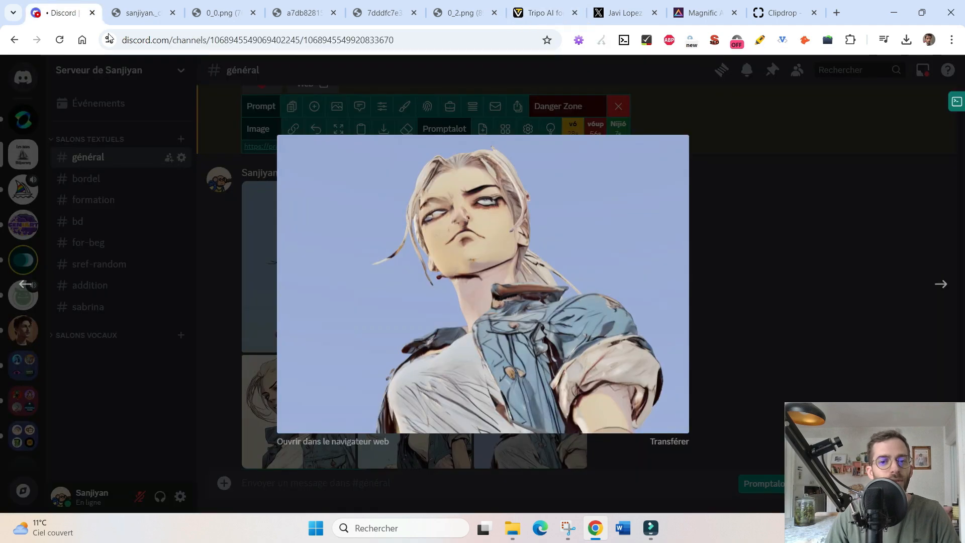
# Step: Browse the enlarged character variations in the Discord gallery, comparing them with the low-angle 3D model capture
pyautogui.click(390, 150)
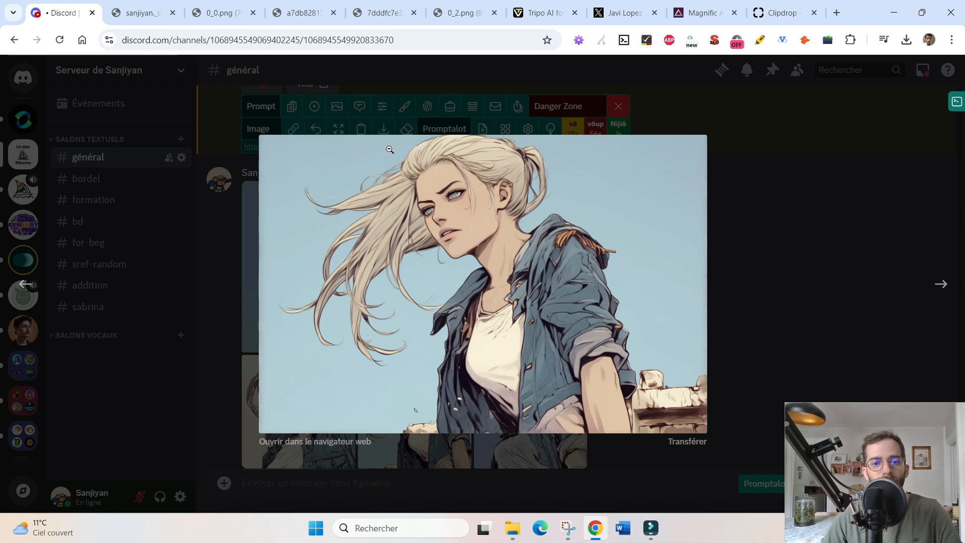
pyautogui.press('Right')
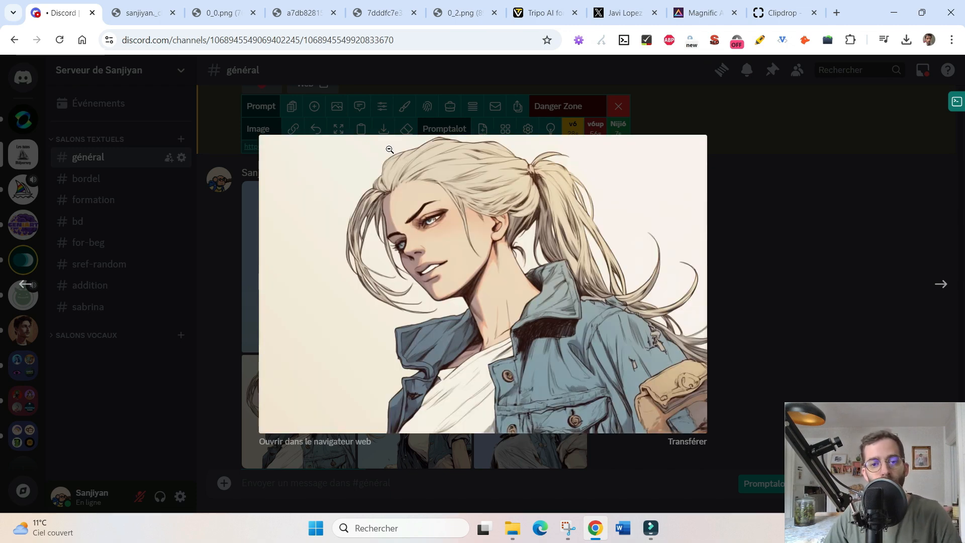
pyautogui.press('Left')
pyautogui.press('Left')
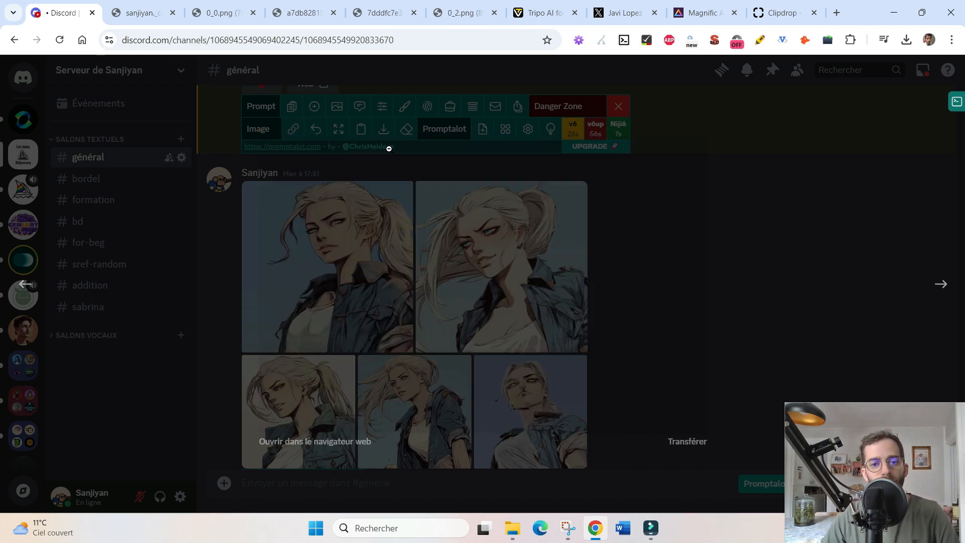
pyautogui.press('Right')
pyautogui.press('Right')
pyautogui.press('Left')
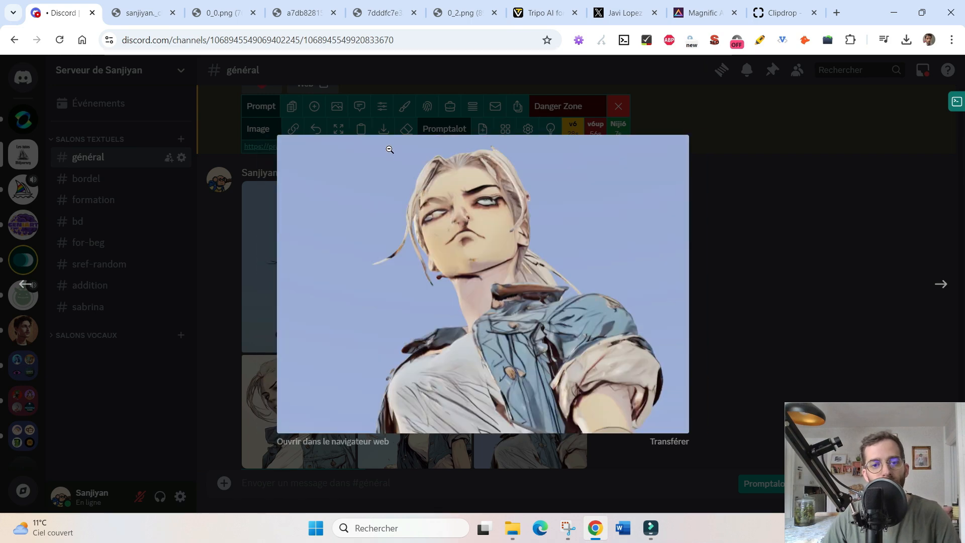
pyautogui.press('Left')
pyautogui.press('Left')
pyautogui.press('Left')
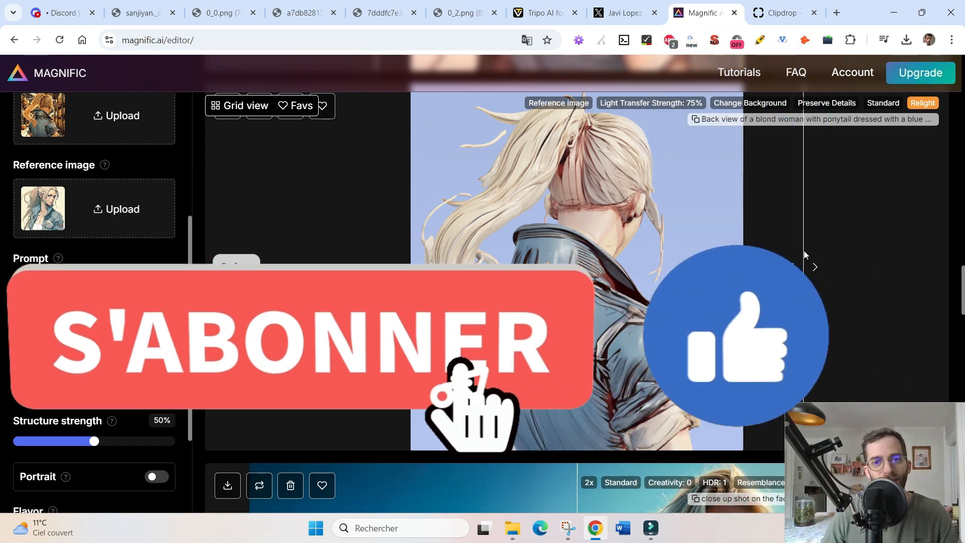
# Step: View the low-angle 3D model in Tripo and return to the back-view relight comparison in Magnific
pyautogui.click(542, 13)
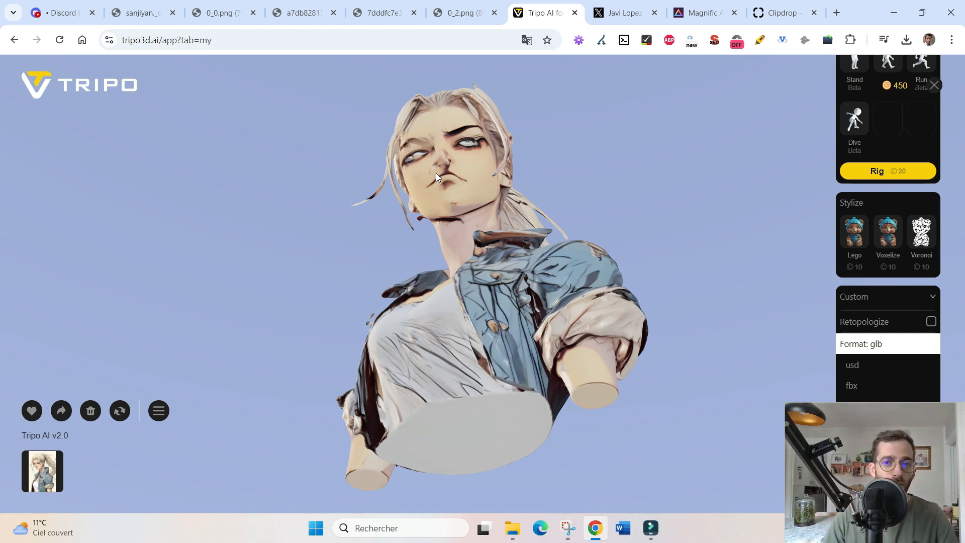
pyautogui.click(690, 14)
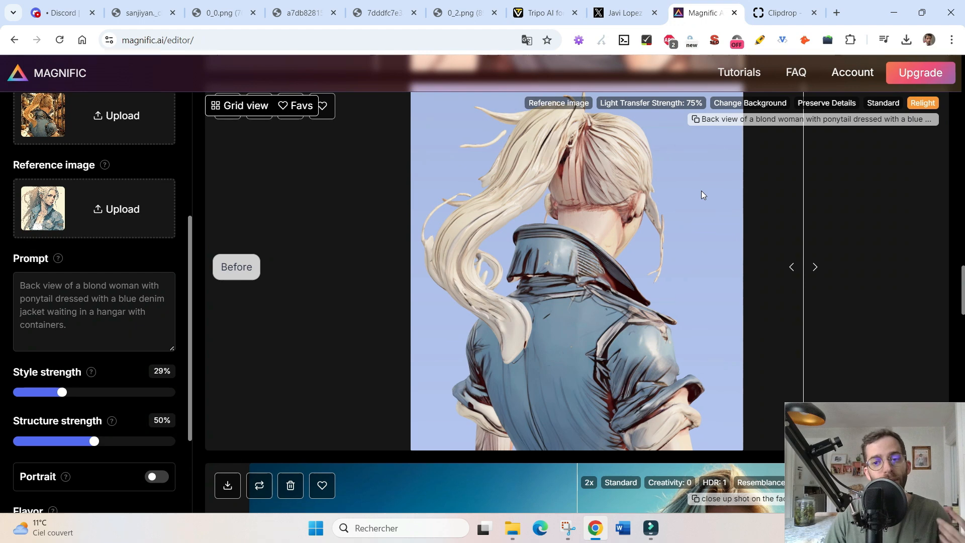